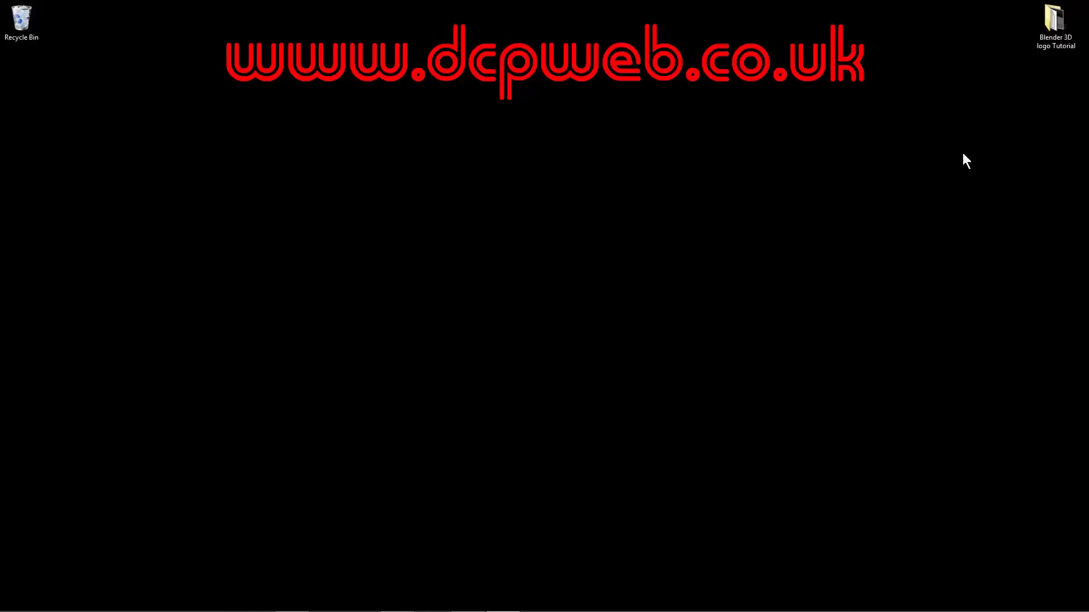
# Step: Open 3d-logo-01.blend from the Blender 3D logo Tutorial folder and hide the 3D view's properties sidebar
pyautogui.doubleClick(1049, 31)
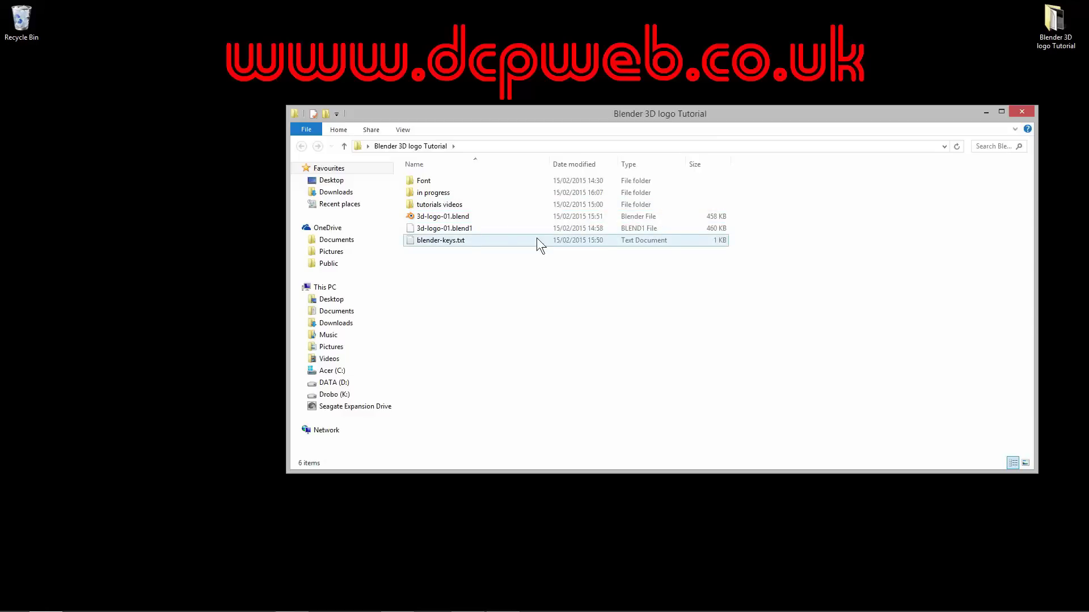
pyautogui.doubleClick(440, 217)
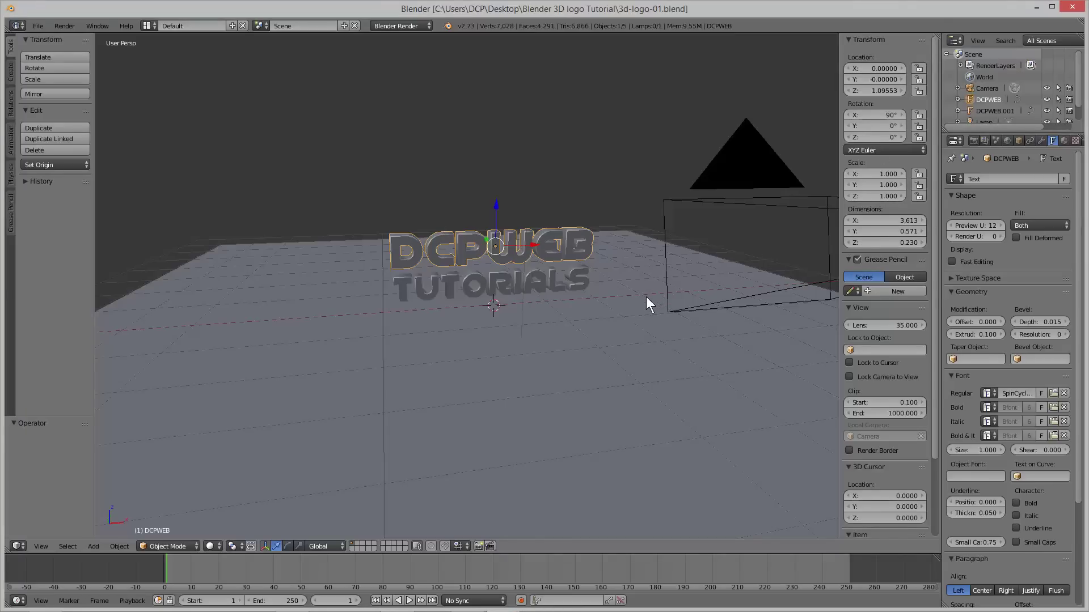
pyautogui.press('n')
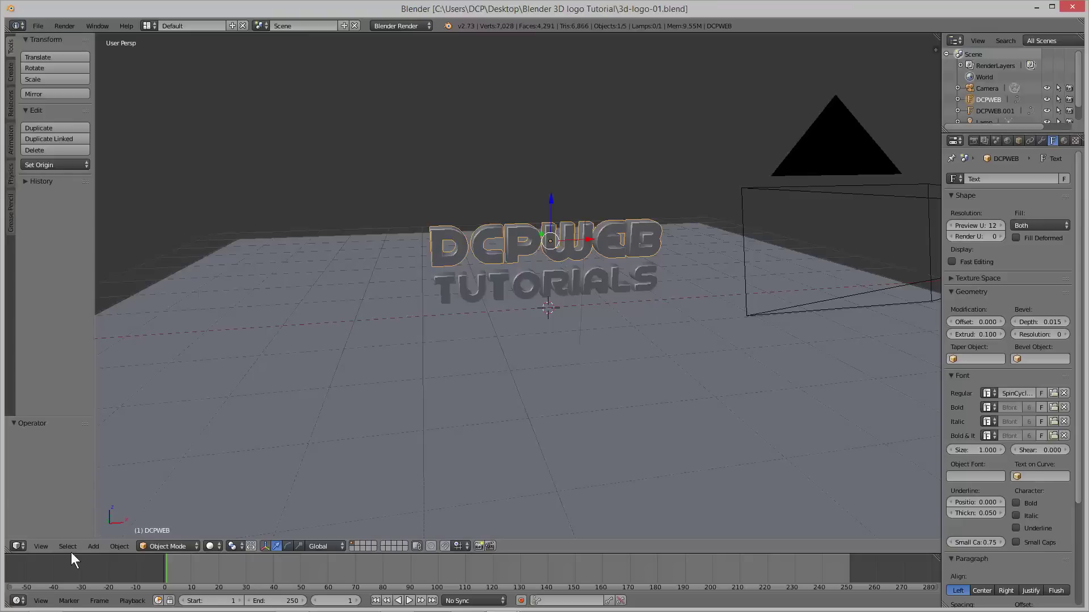
pyautogui.click(41, 547)
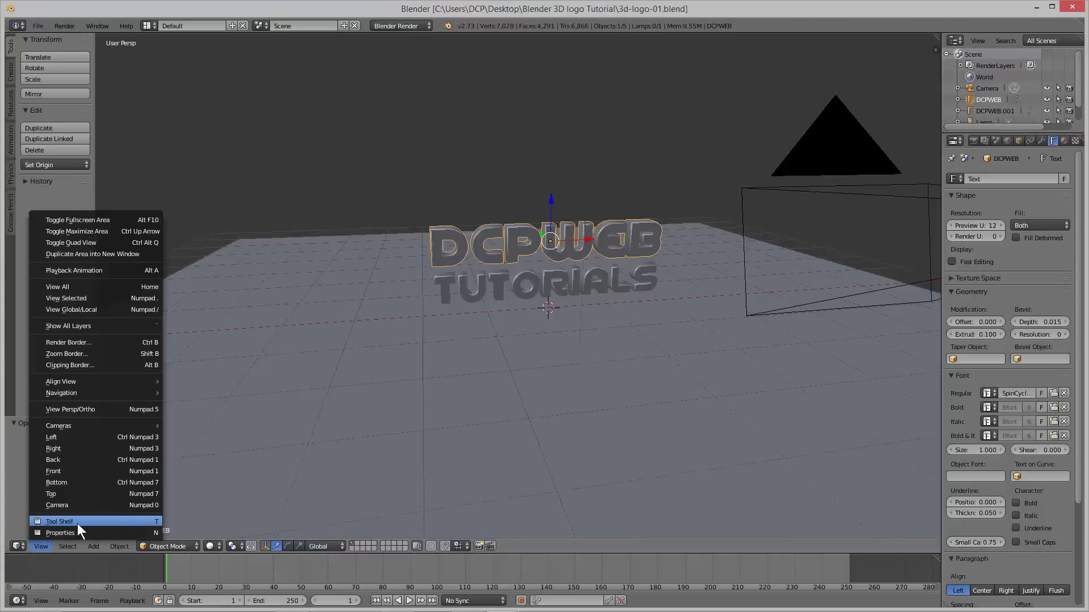
# Step: Render the scene to check the uncoloured logo text on the ground plane, and return to the 3D view
pyautogui.rightClick(516, 359)
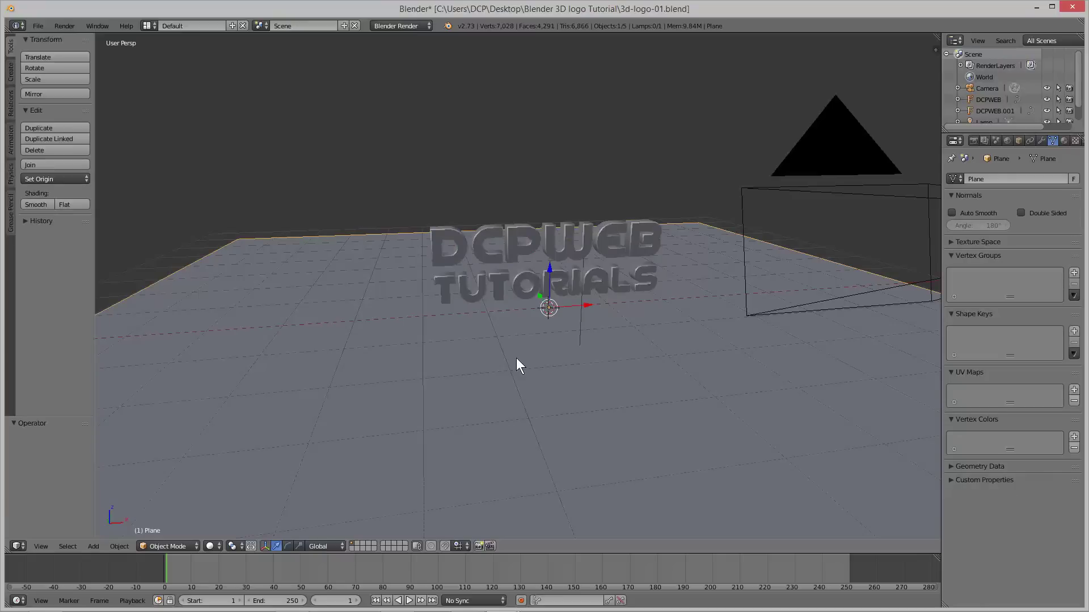
pyautogui.press('F12')
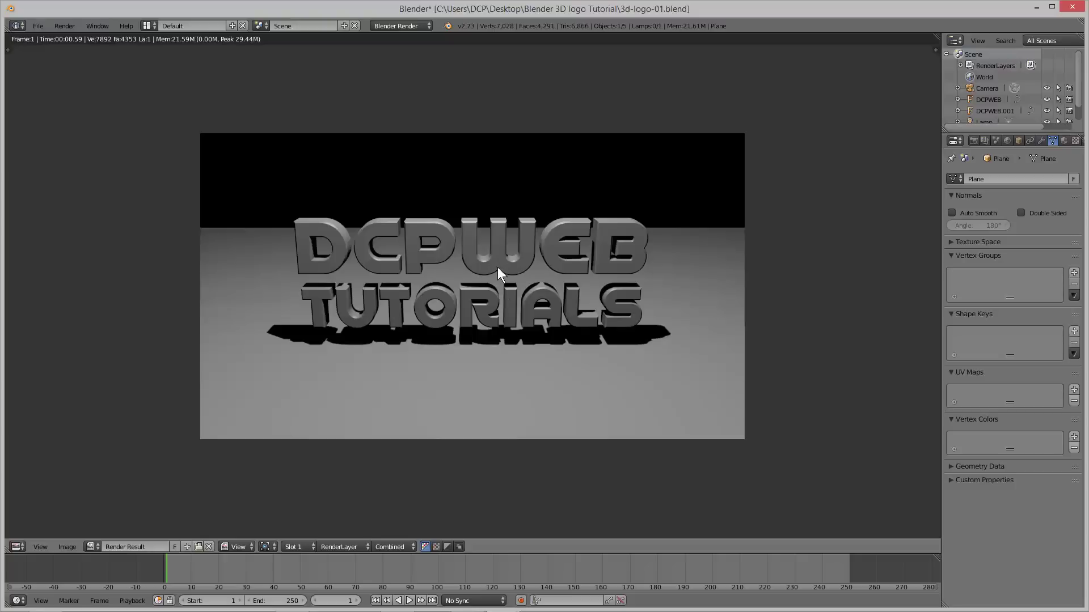
pyautogui.press('Escape')
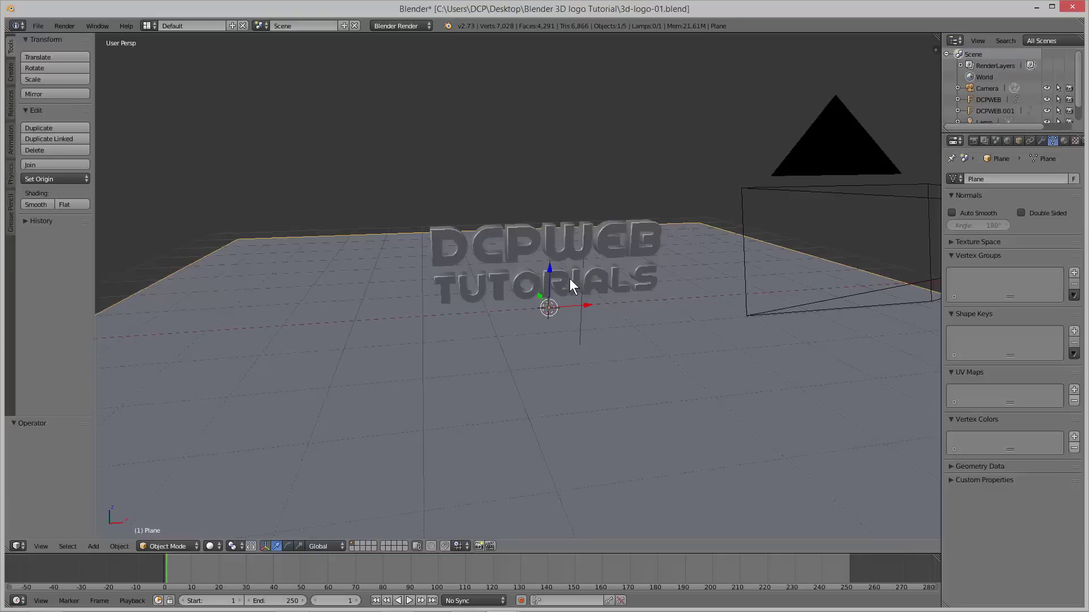
# Step: Rename the lower text object, DCPWEB.001, to TUTORIALS in the scene's object list
pyautogui.scroll(-2, 1076, 105)
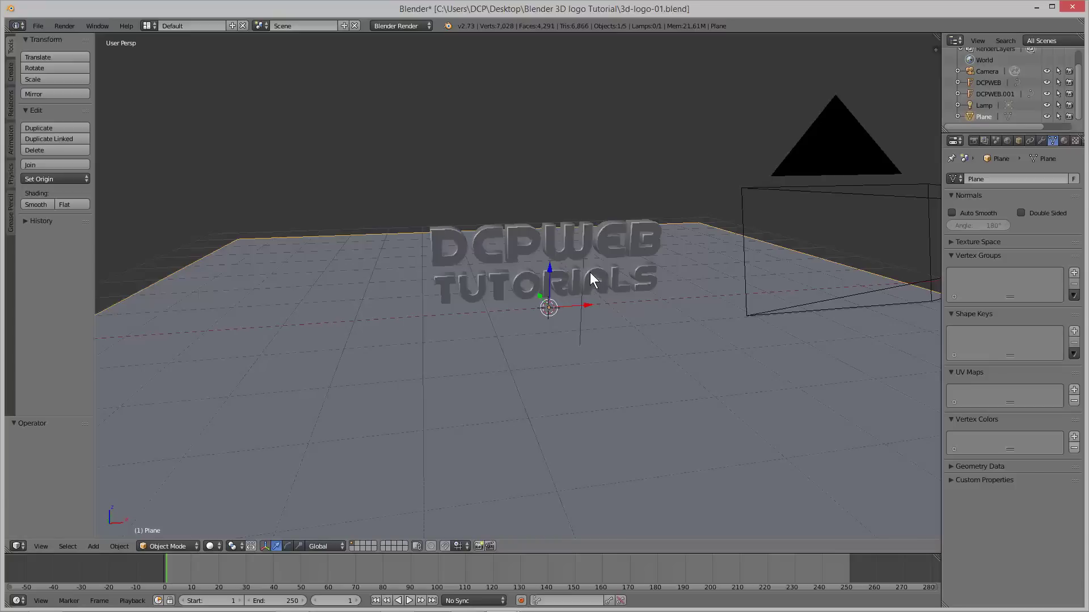
pyautogui.rightClick(604, 248)
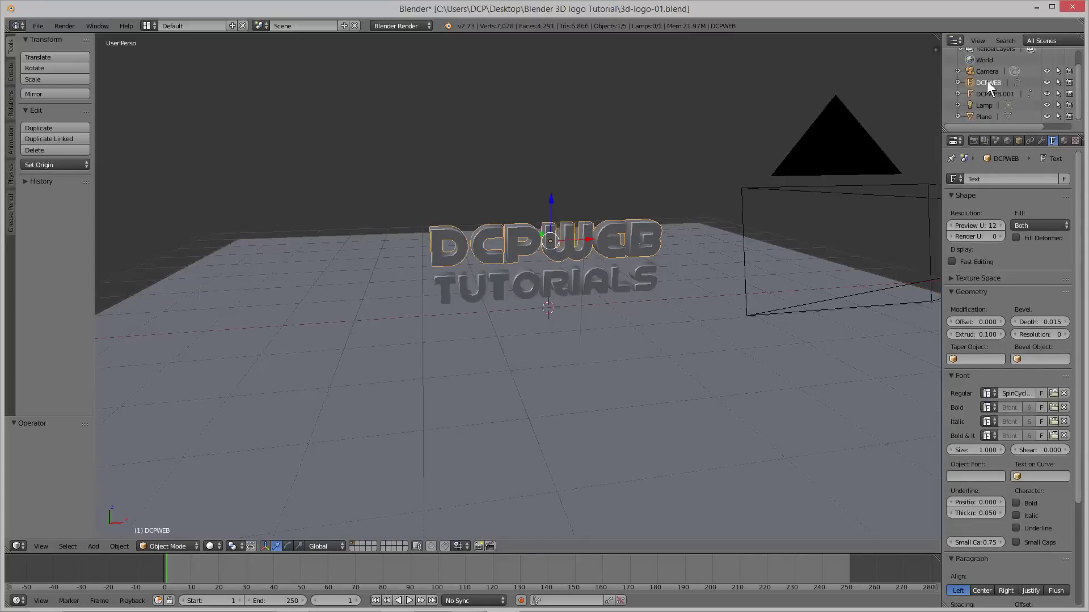
pyautogui.rightClick(618, 272)
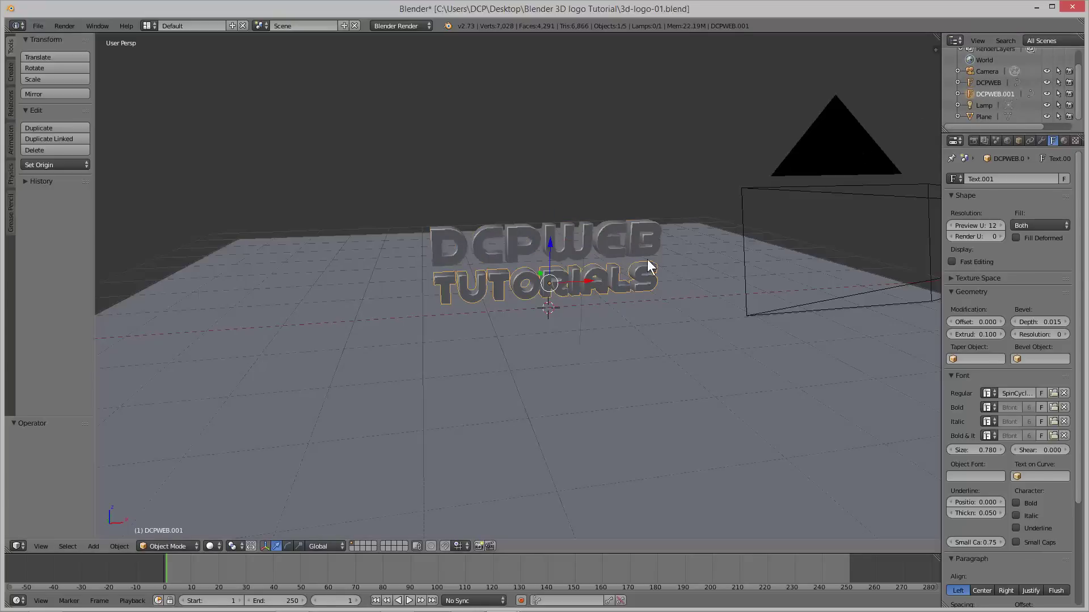
pyautogui.doubleClick(988, 93)
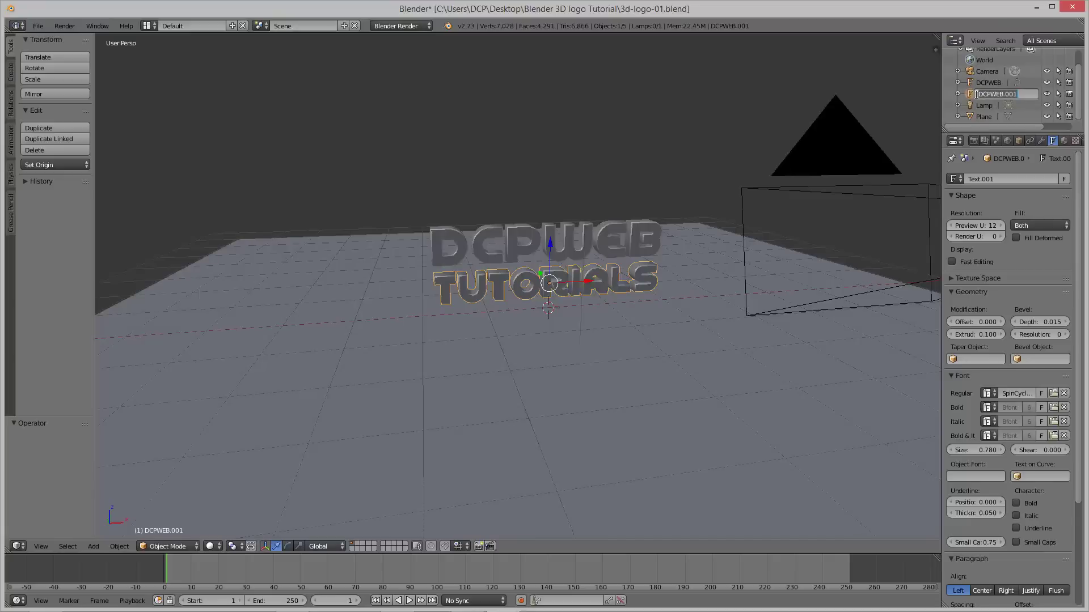
pyautogui.write('TUTORIALS')
pyautogui.press('Return')
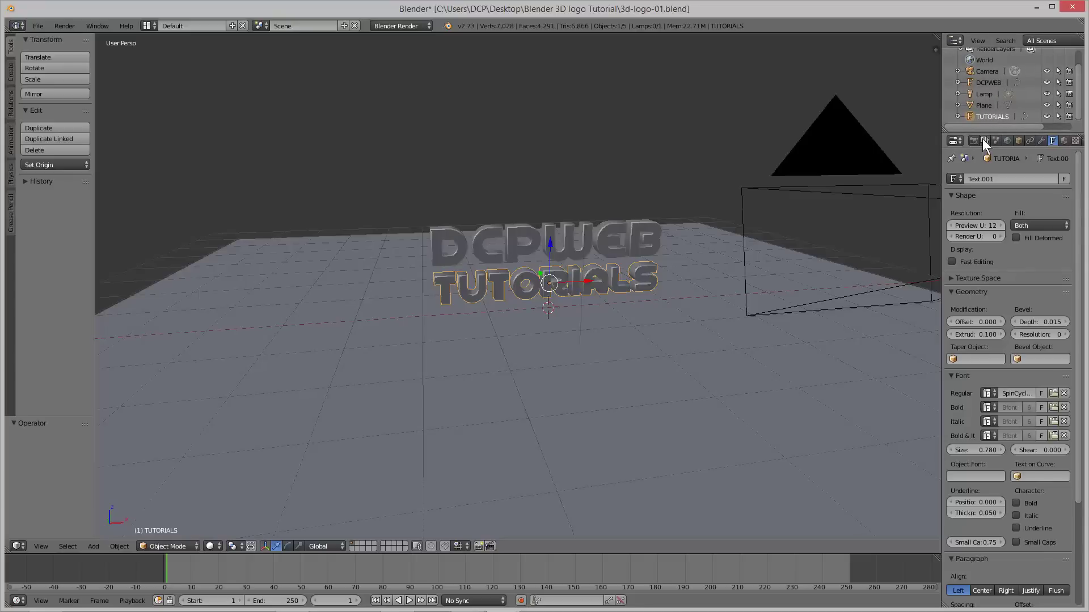
# Step: Give the DCPWEB text a new material with an orange diffuse colour of about R 0.8, G 0.13, B 0
pyautogui.rightClick(606, 231)
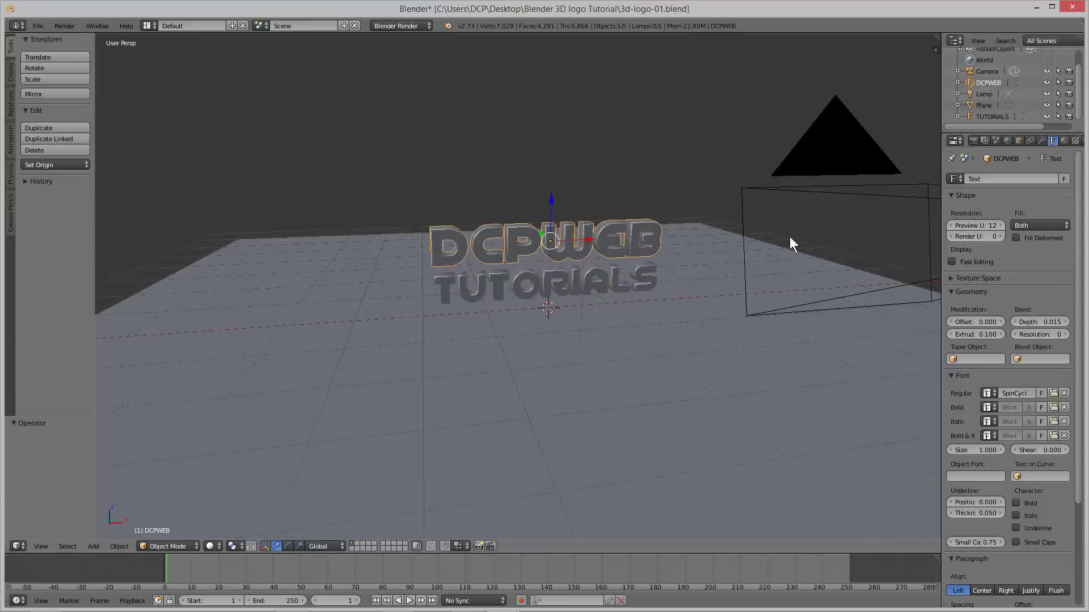
pyautogui.click(1064, 141)
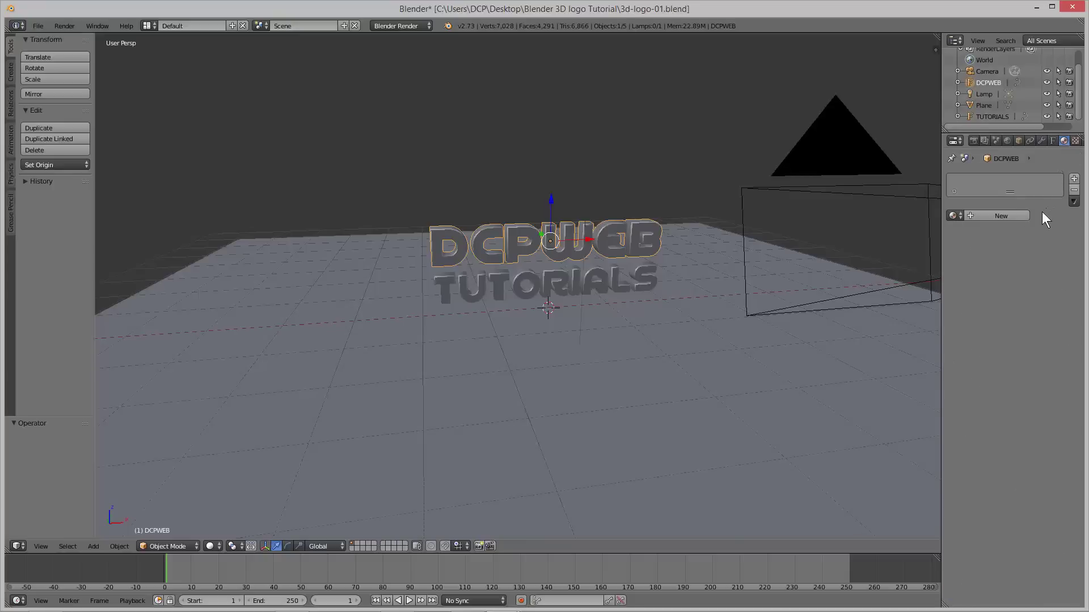
pyautogui.click(985, 215)
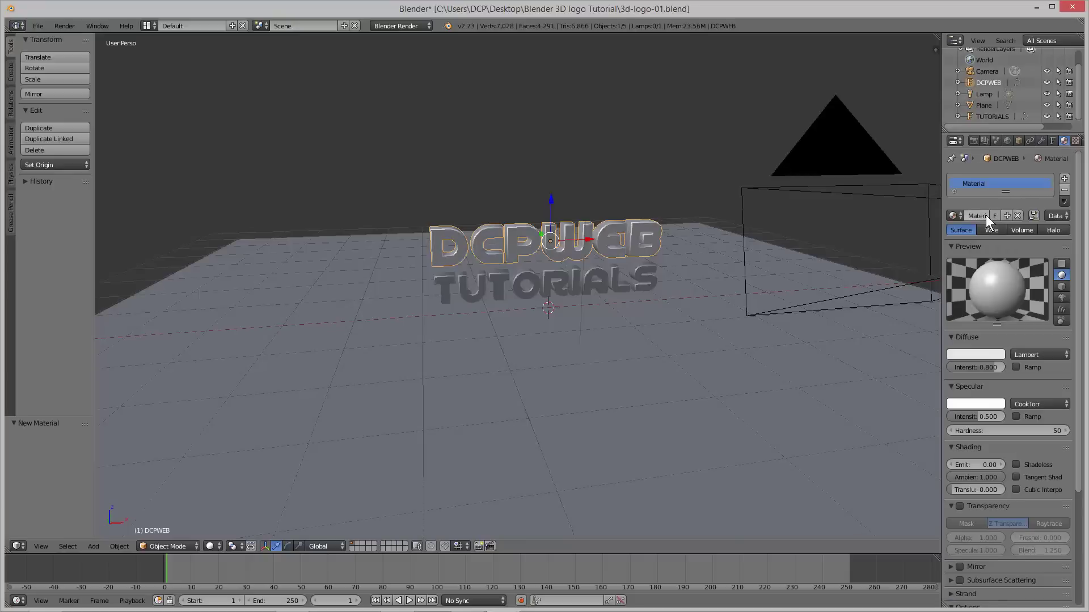
pyautogui.click(971, 355)
pyautogui.moveTo(947, 242); pyautogui.dragTo(929, 282)
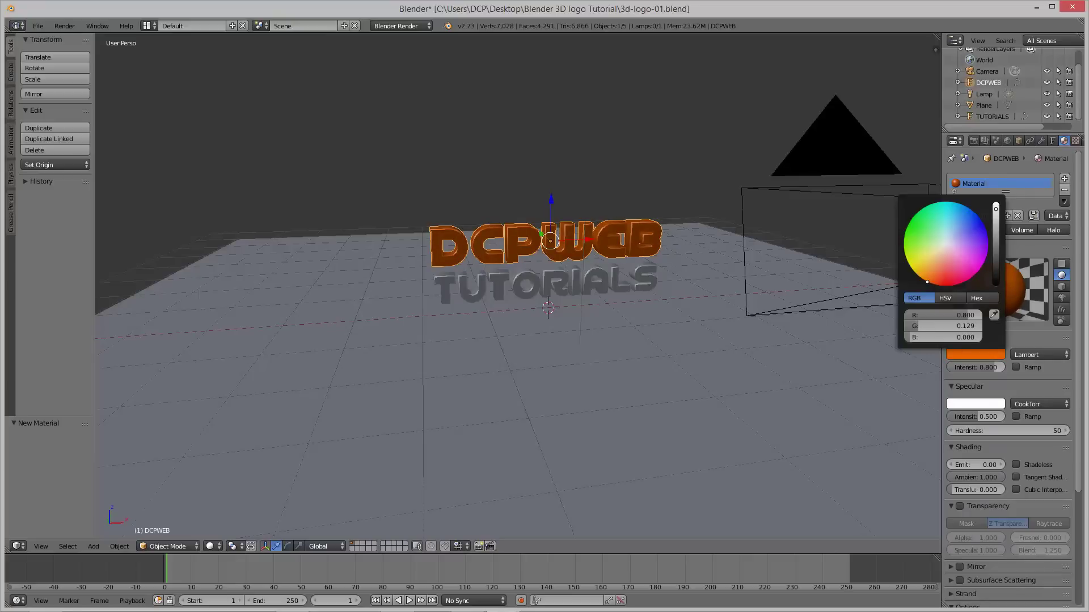
pyautogui.moveTo(928, 282); pyautogui.dragTo(929, 281)
pyautogui.click(1033, 384)
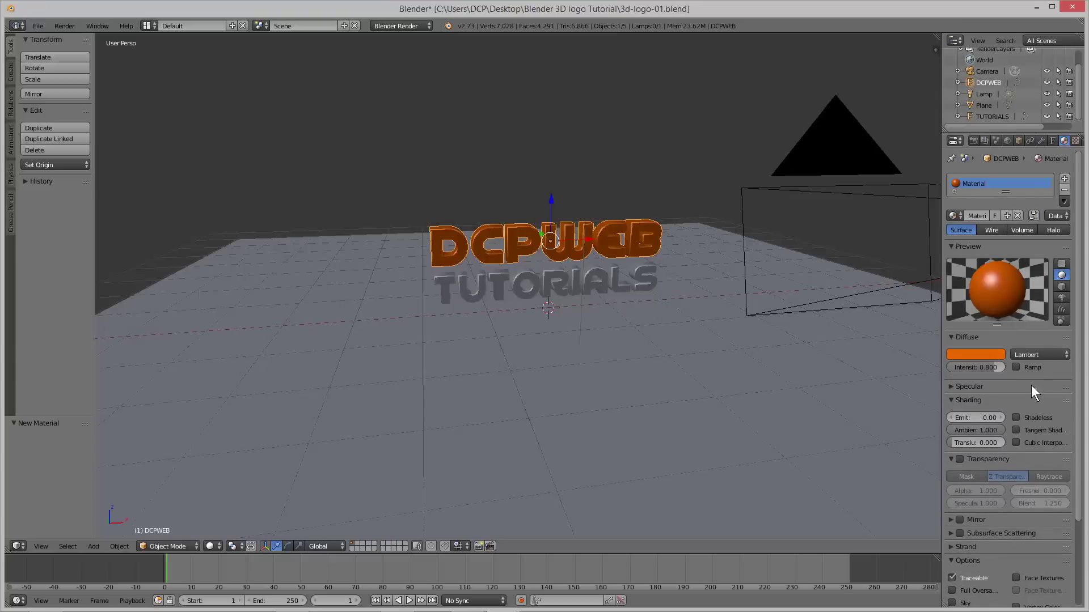
pyautogui.click(1031, 386)
# Step: Render the scene to check the orange material on the DCPWEB text, and return to the 3D view
pyautogui.rightClick(669, 347)
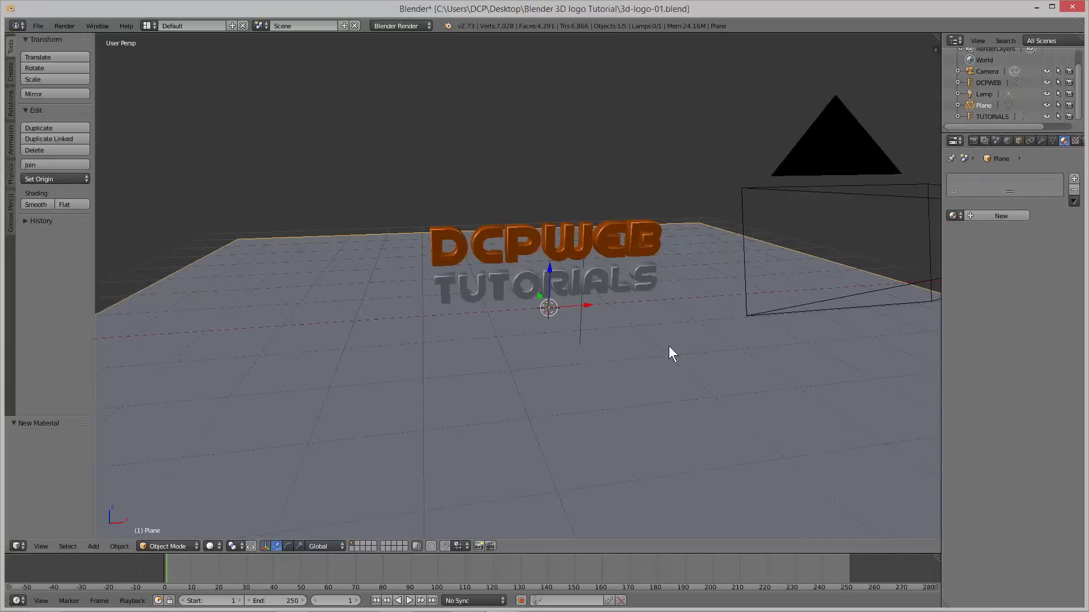
pyautogui.rightClick(615, 250)
pyautogui.press('F12')
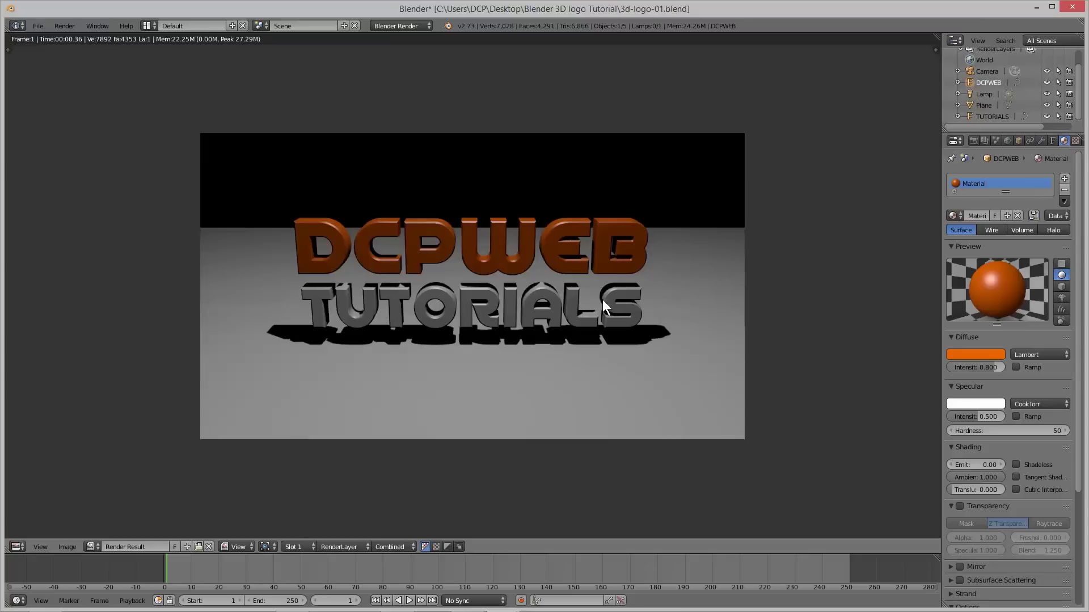
pyautogui.press('Escape')
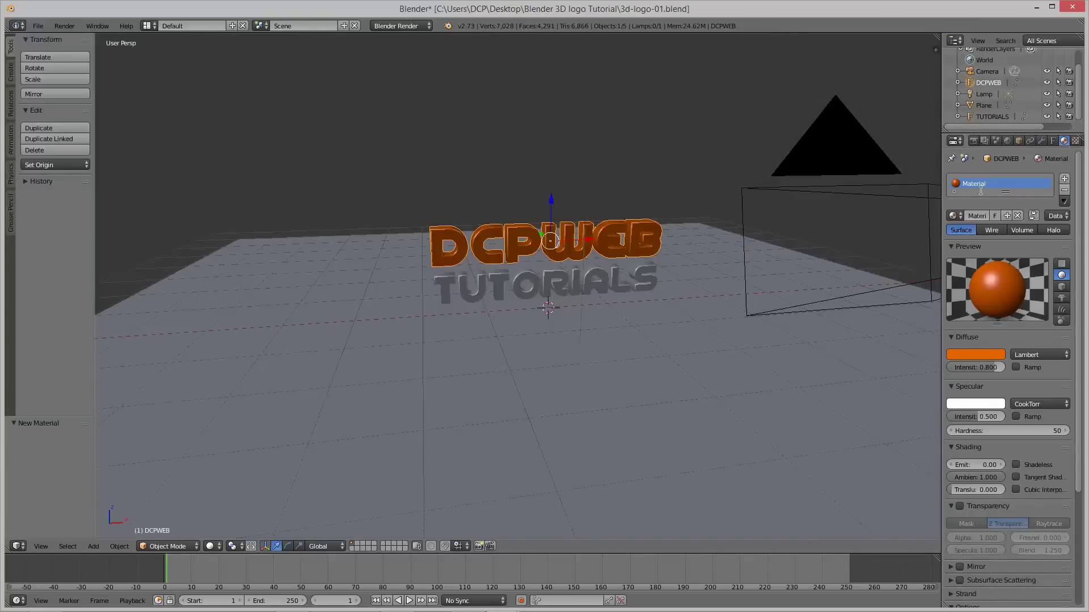
# Step: Rename the DCPWEB text's orange material to Text Material
pyautogui.write('EXT')
pyautogui.hotkey('shift', 'Left')
pyautogui.hotkey('shift', 'Left')
pyautogui.hotkey('shift', 'Left')
pyautogui.write('Text')
pyautogui.press('Return')
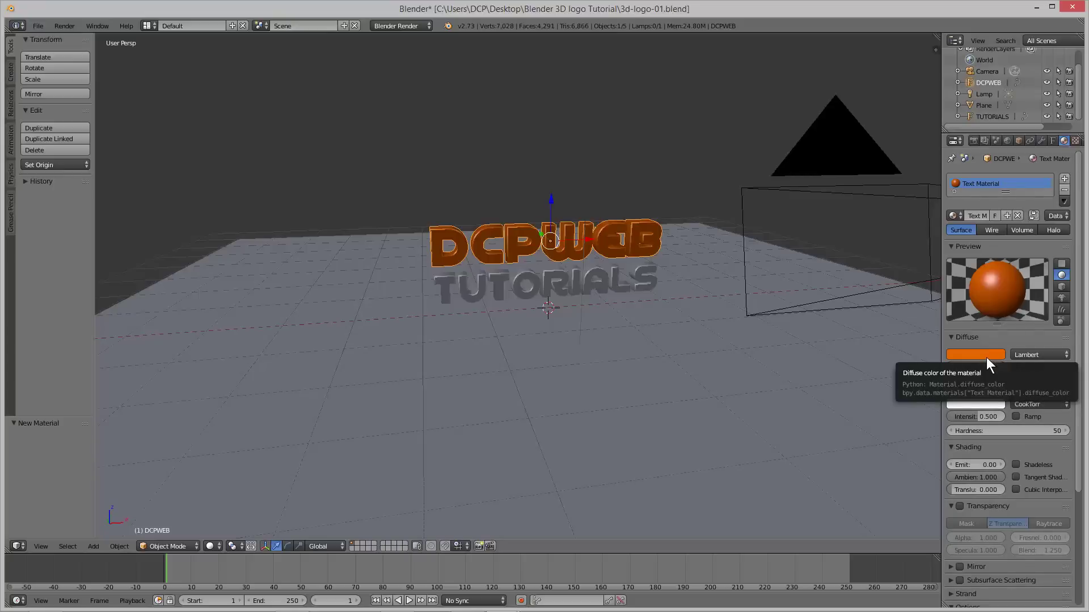
pyautogui.scroll(-7, 1025, 392)
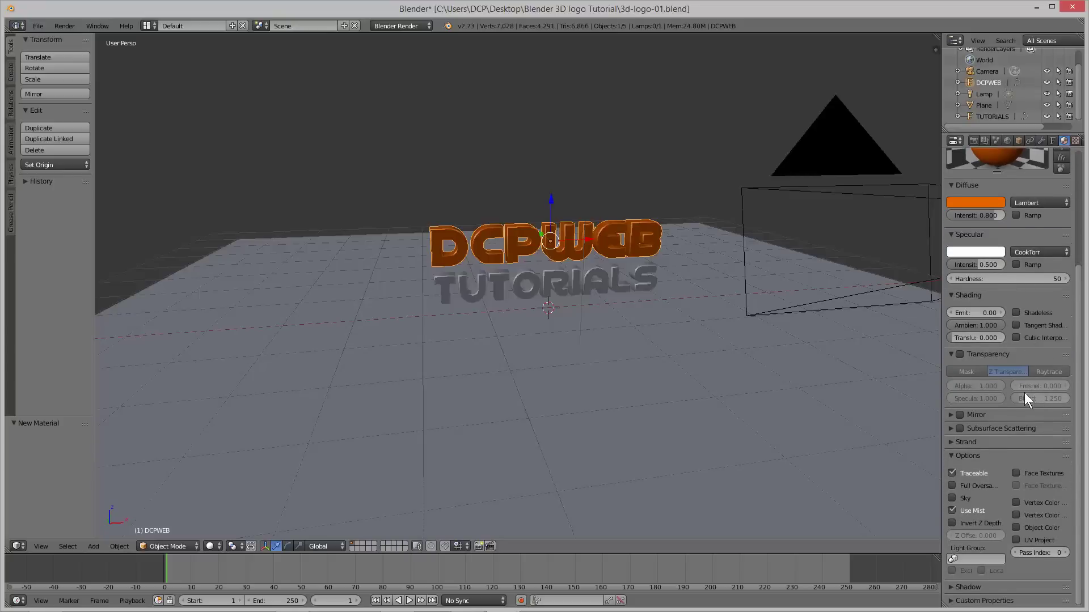
pyautogui.scroll(1, 1025, 391)
pyautogui.scroll(6, 1024, 391)
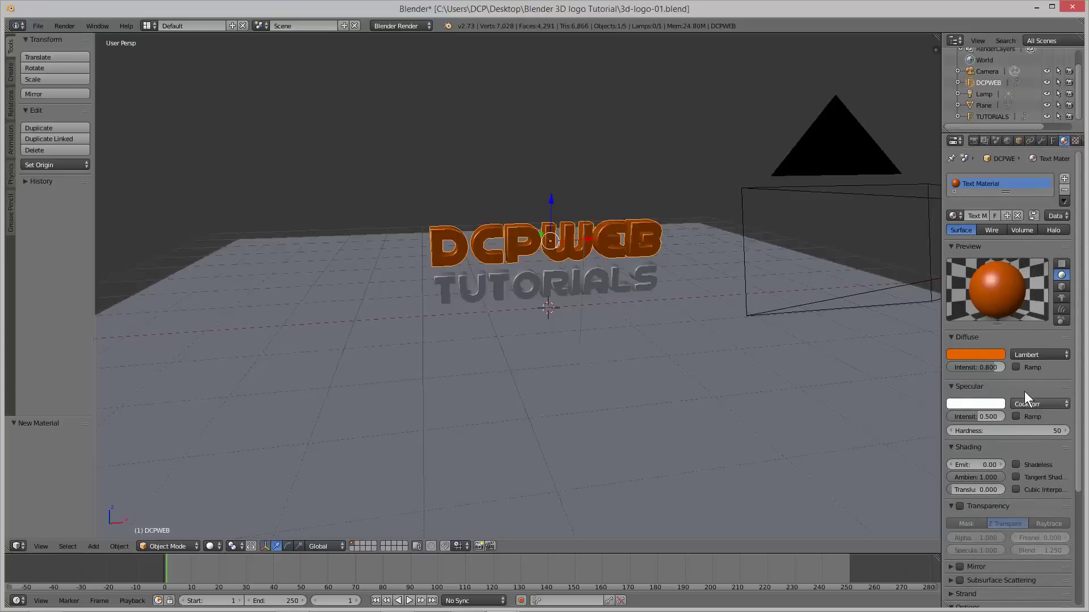
pyautogui.scroll(-7, 1015, 372)
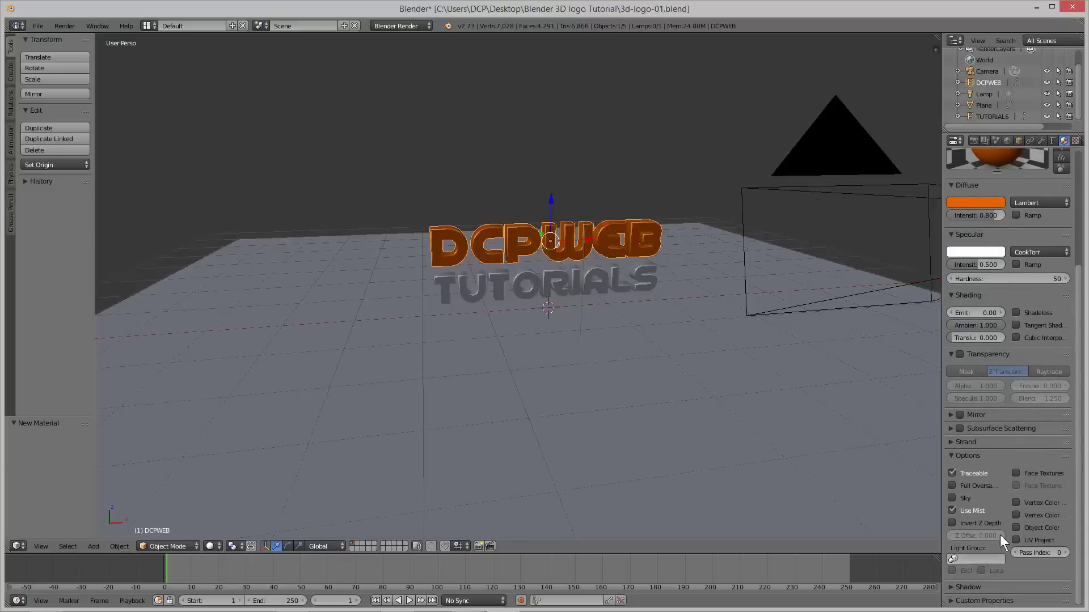
pyautogui.scroll(7, 1005, 434)
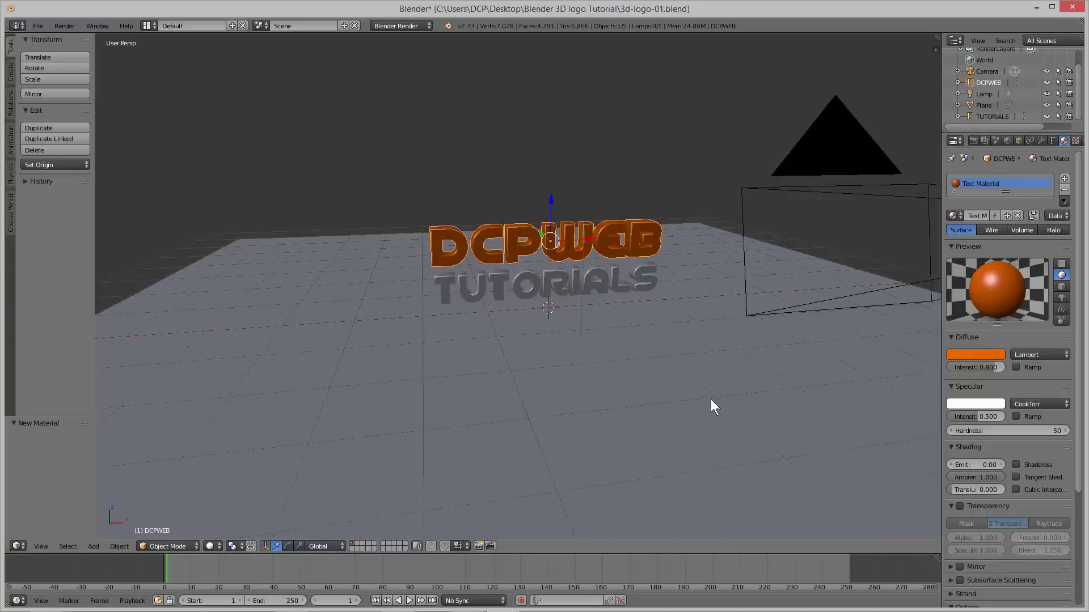
# Step: Assign the existing Text Material to the TUTORIALS text and render the scene to check it
pyautogui.rightClick(638, 271)
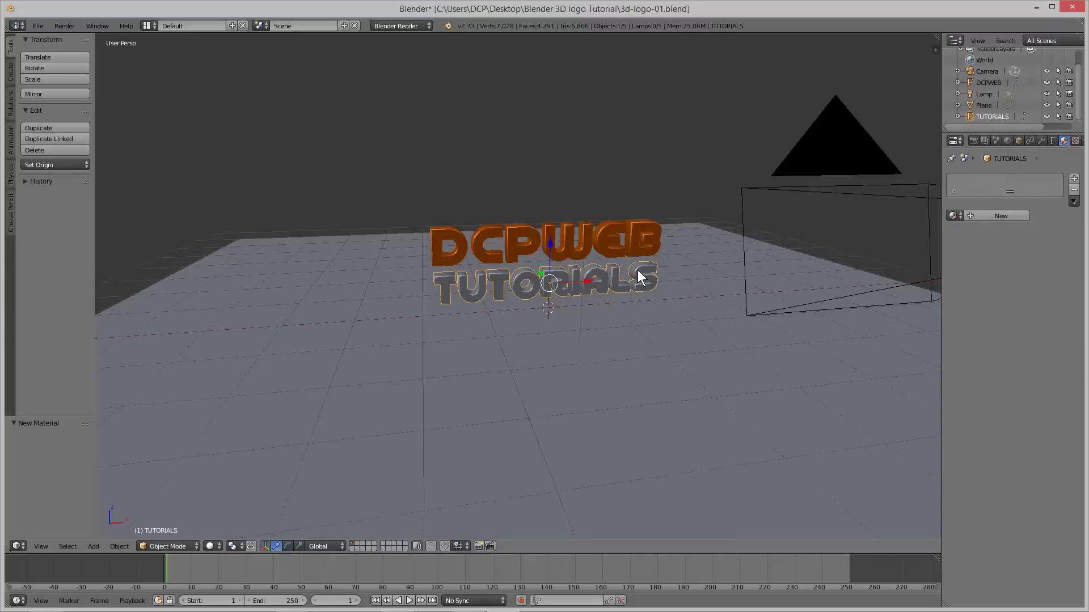
pyautogui.click(958, 217)
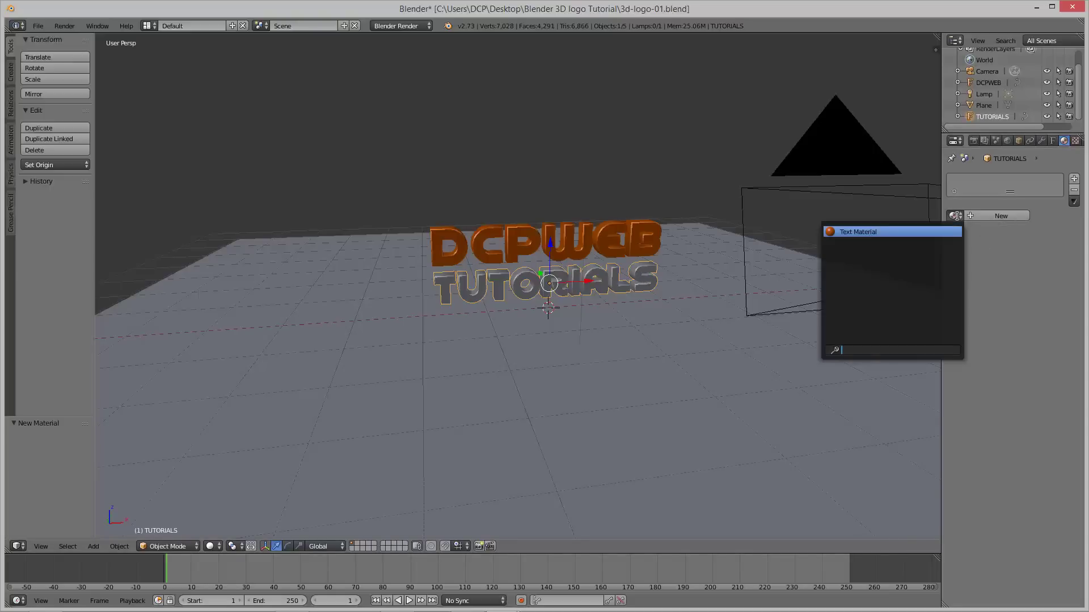
pyautogui.click(961, 215)
pyautogui.click(952, 216)
pyautogui.click(868, 233)
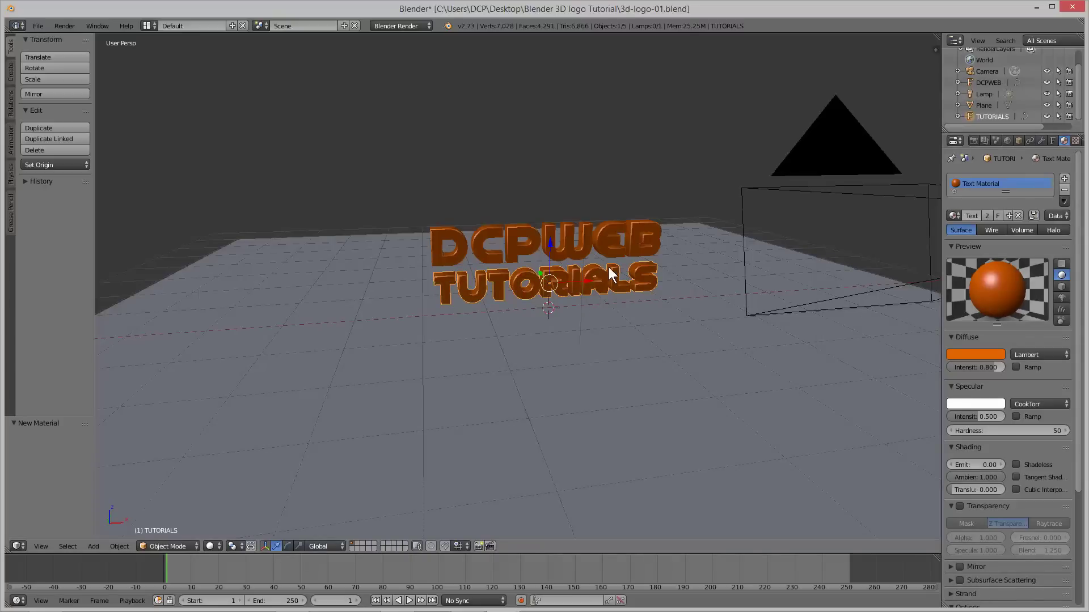
pyautogui.press('F12')
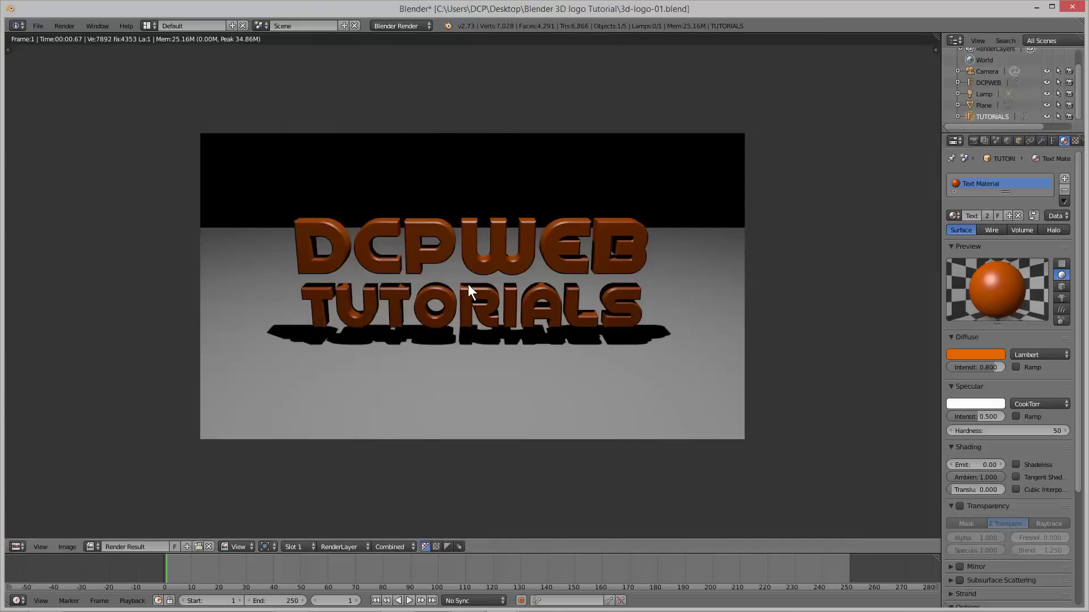
pyautogui.press('Escape')
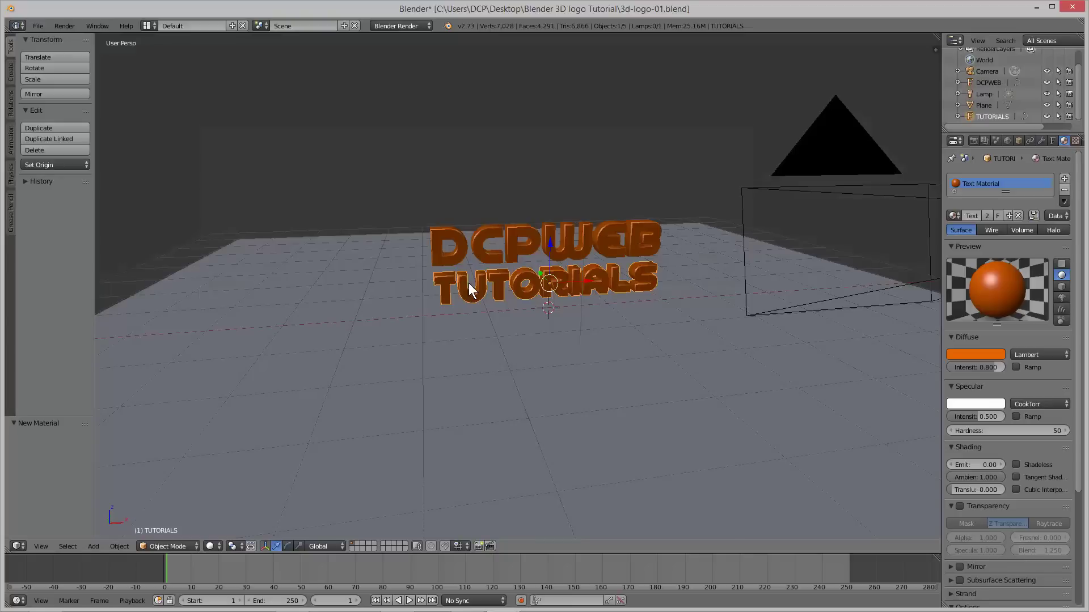
# Step: Save the scene as a new file named 3d-logo-02.blend in the same folder and render it
pyautogui.click(38, 25)
pyautogui.click(53, 124)
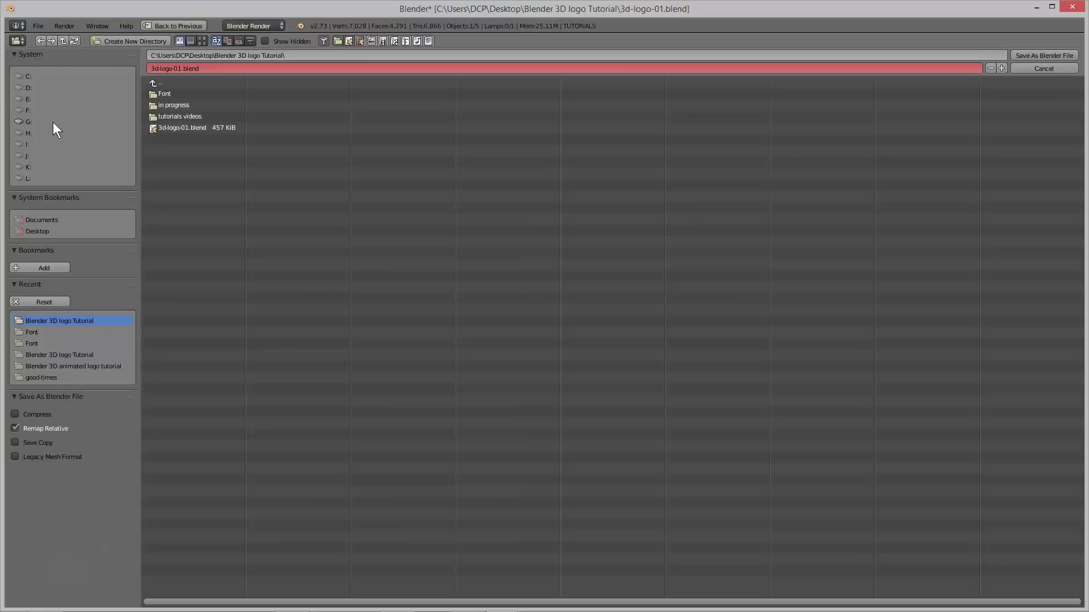
pyautogui.click(182, 70)
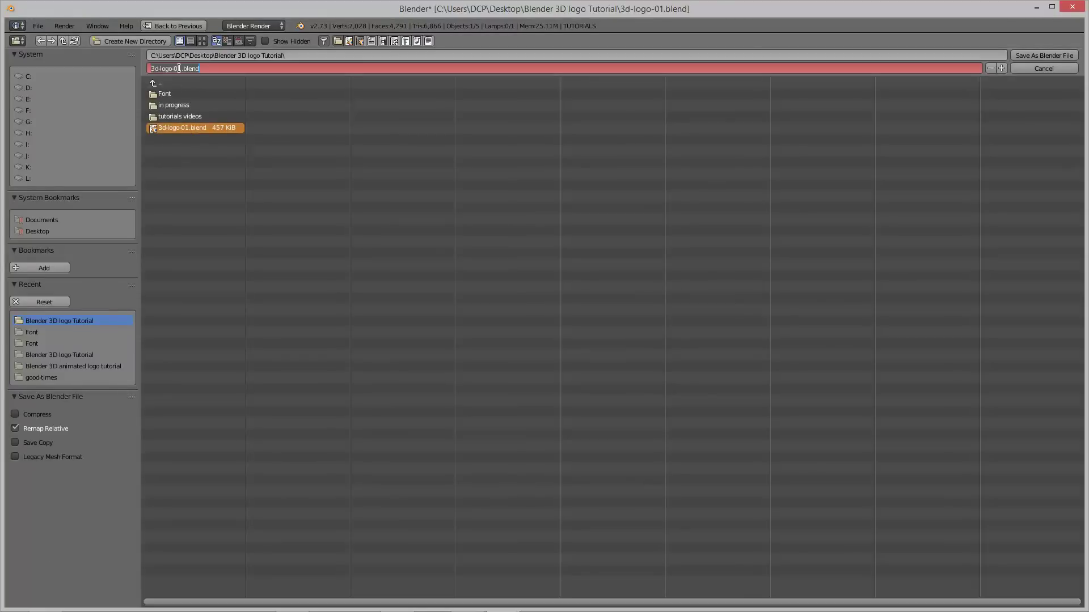
pyautogui.write('2')
pyautogui.click(351, 142)
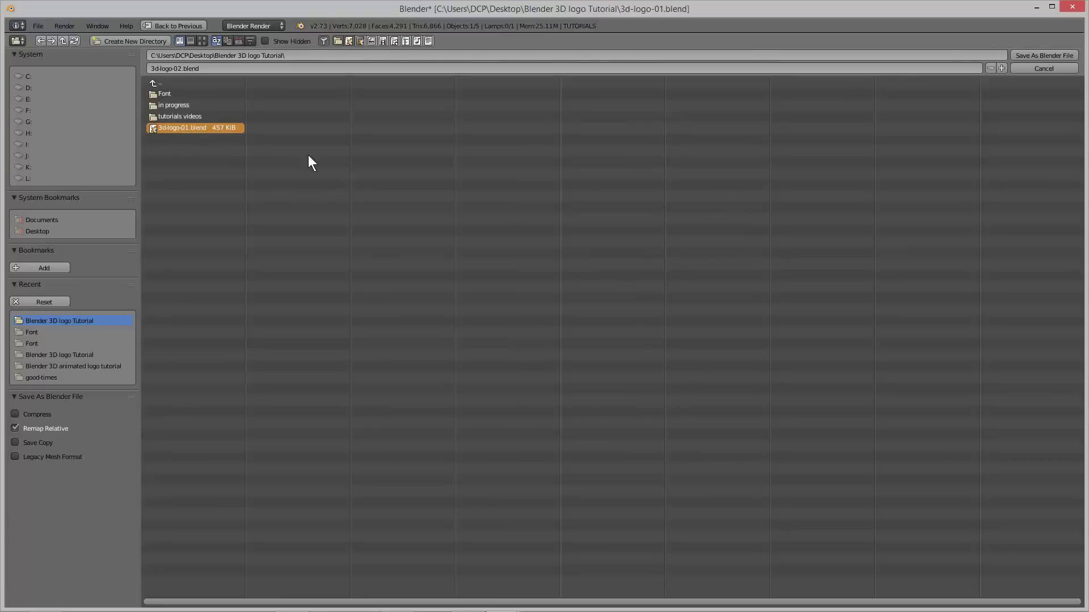
pyautogui.click(1049, 55)
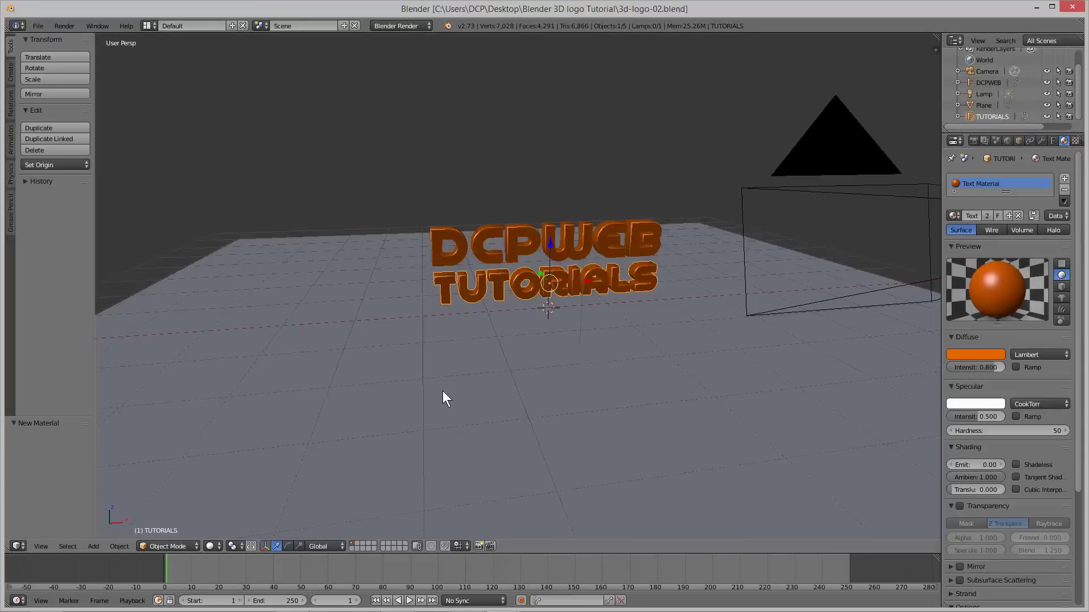
pyautogui.press('F12')
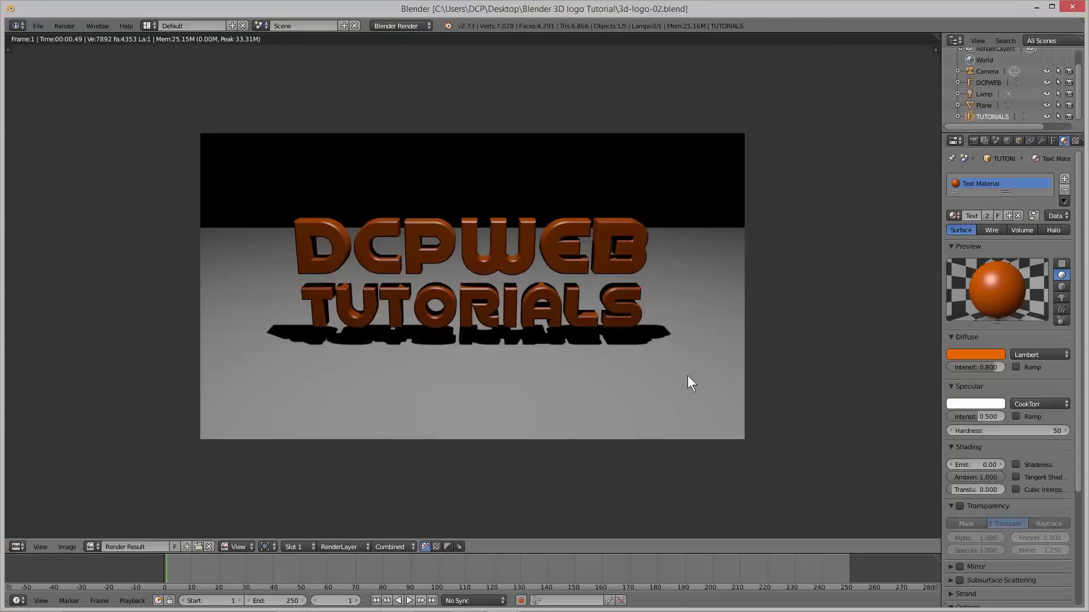
# Step: Give the floor plane a new material and set its diffuse colour to black (RGB 0.000)
pyautogui.press('Escape')
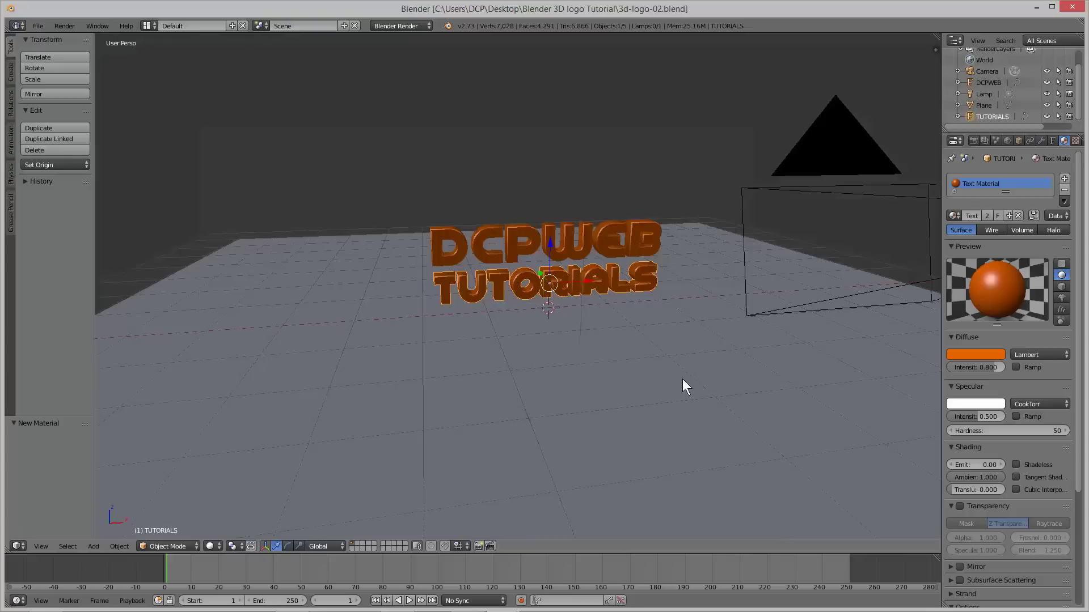
pyautogui.rightClick(649, 403)
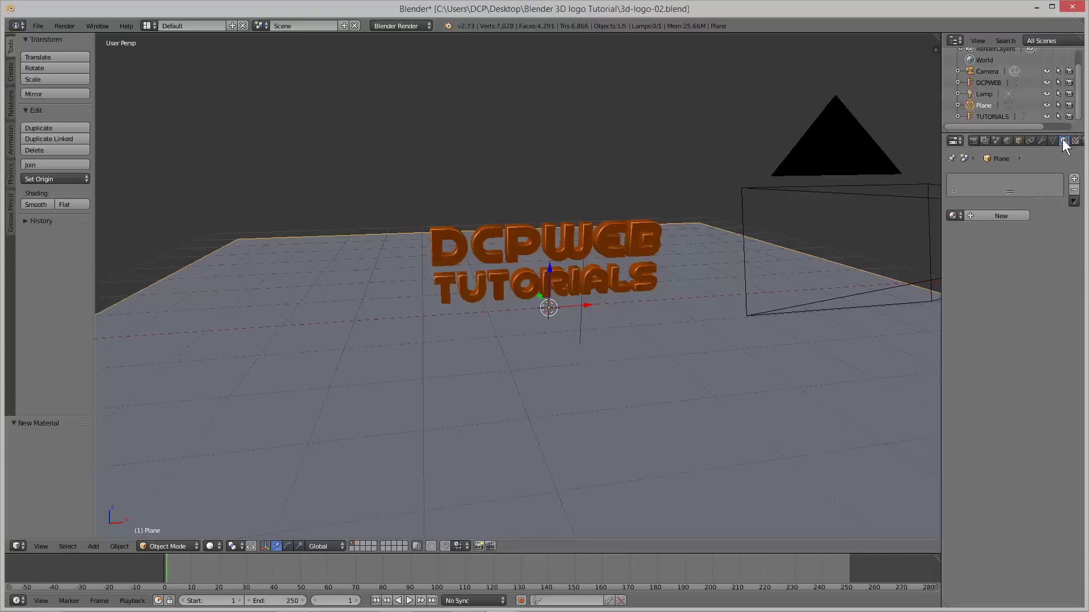
pyautogui.click(999, 218)
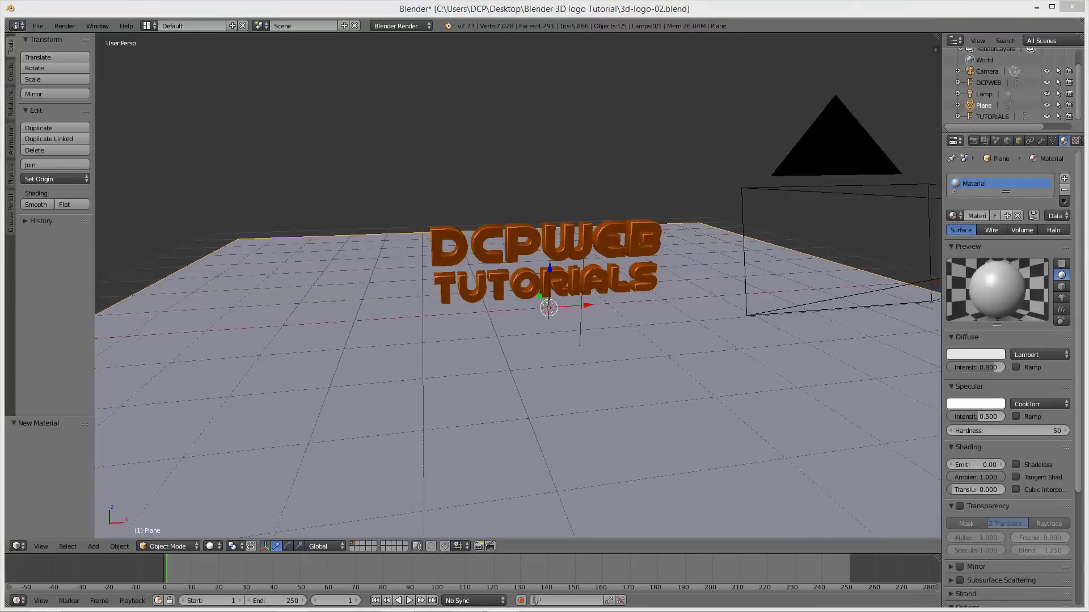
pyautogui.click(975, 352)
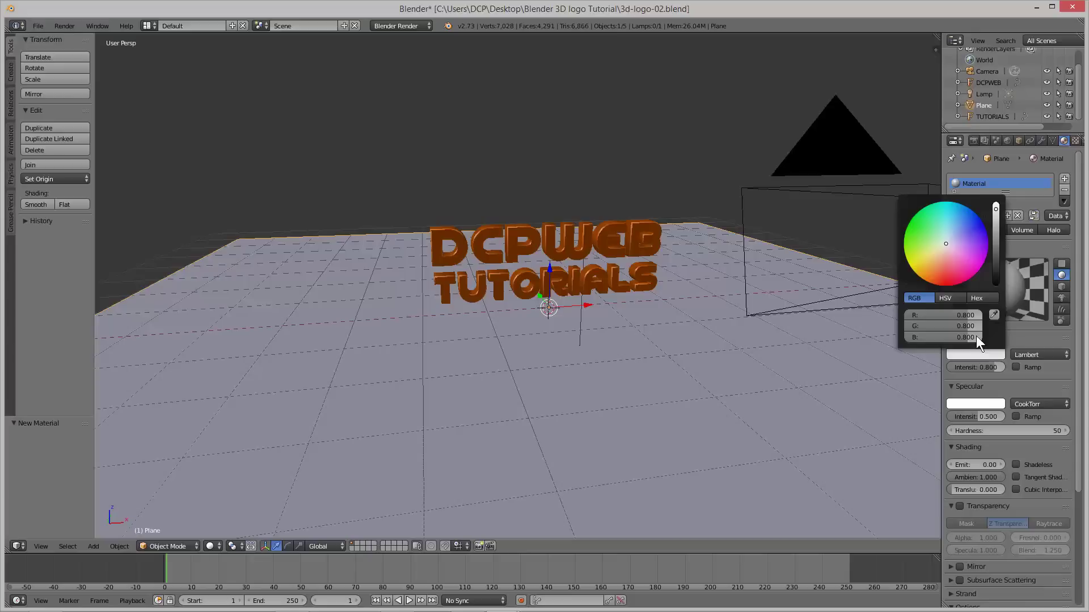
pyautogui.moveTo(994, 210); pyautogui.dragTo(996, 286)
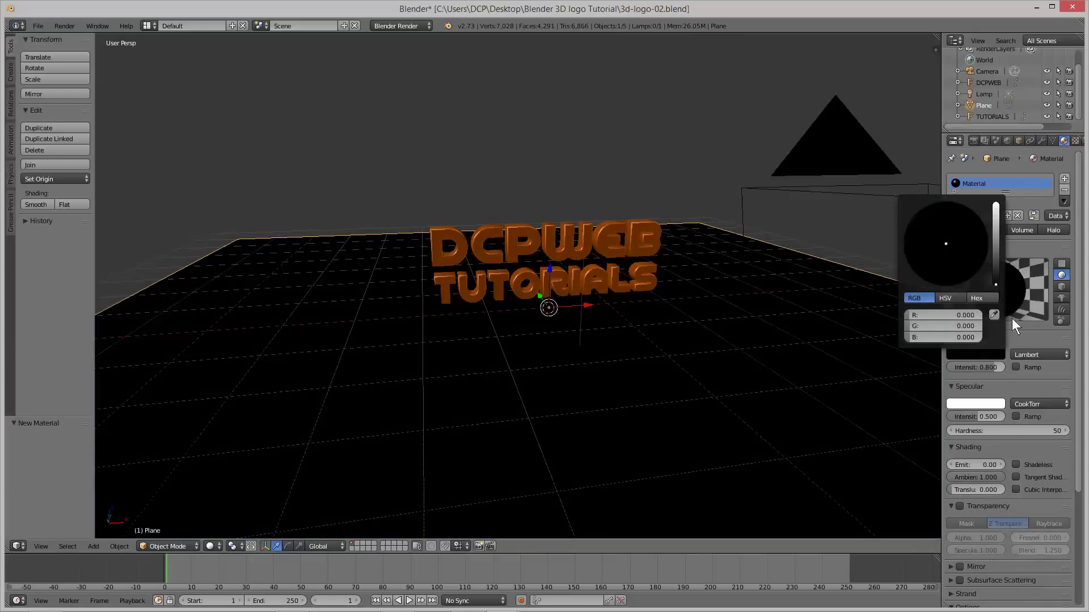
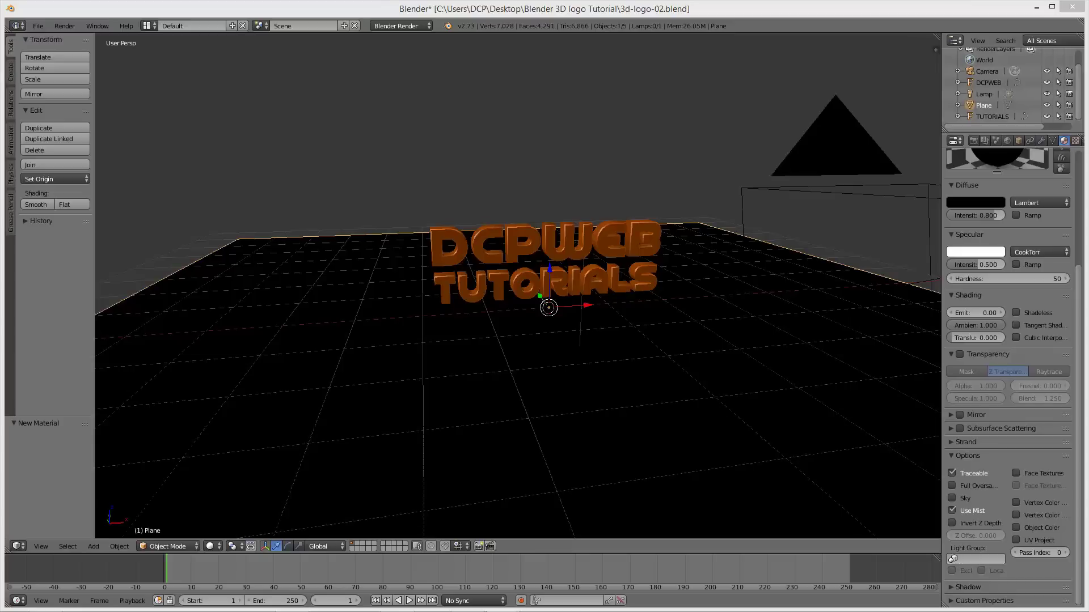
# Step: Enable Mirror on the floor plane's material with reflectivity 0.200 and Fresnel 2.300
pyautogui.click(951, 415)
pyautogui.scroll(-3, 955, 419)
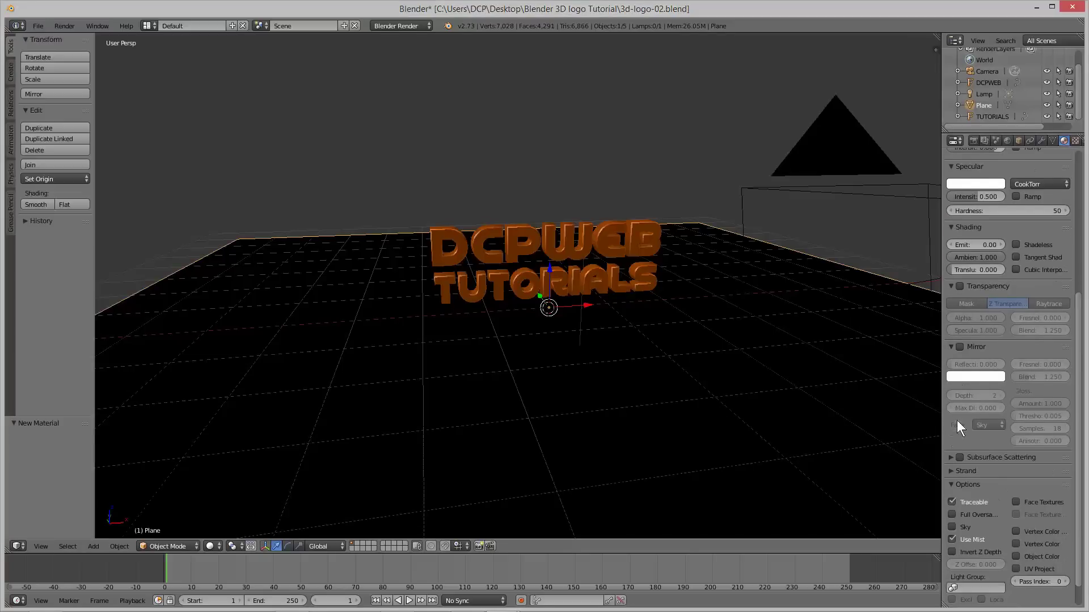
pyautogui.click(961, 348)
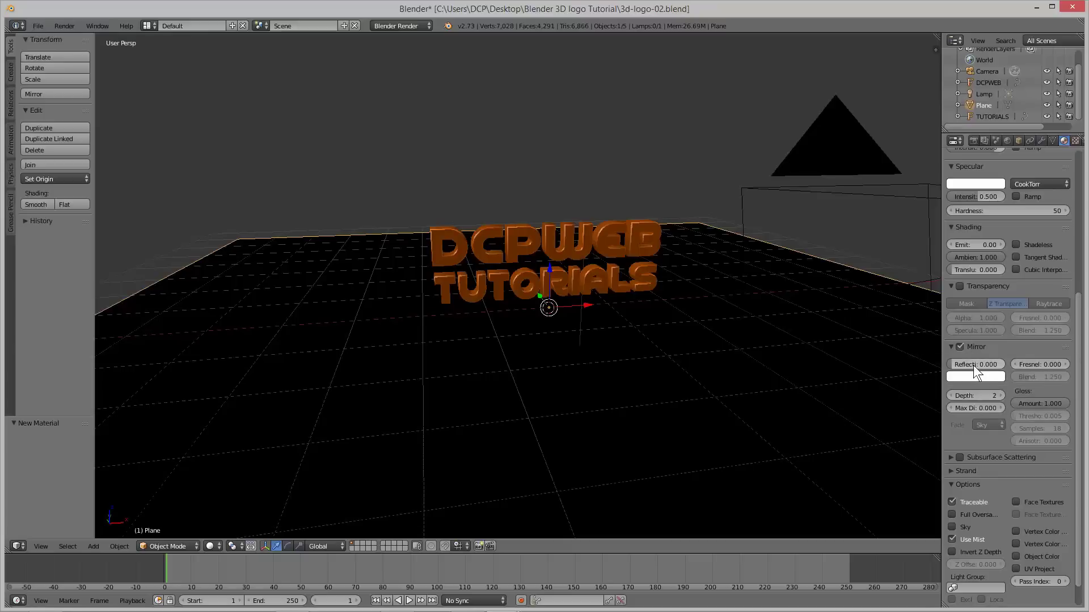
pyautogui.moveTo(961, 367); pyautogui.dragTo(962, 367)
pyautogui.moveTo(962, 364); pyautogui.dragTo(962, 364)
pyautogui.moveTo(1030, 364); pyautogui.dragTo(1030, 364)
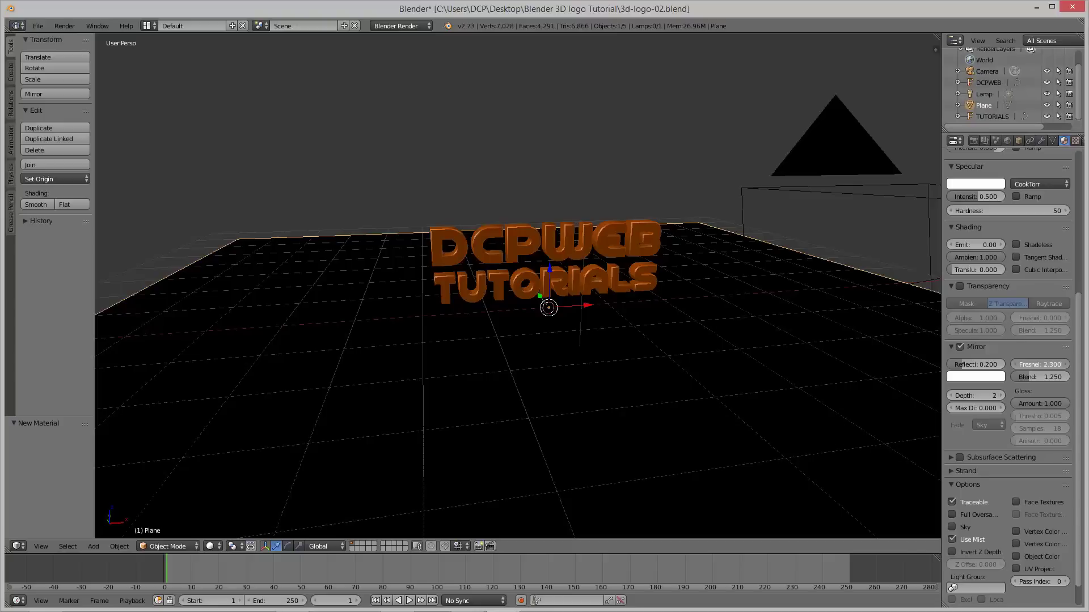
# Step: Set the floor's mirror blend to 1.300, gloss amount to about 0.708 and gloss samples to 64, and check it with a render
pyautogui.click(1029, 375)
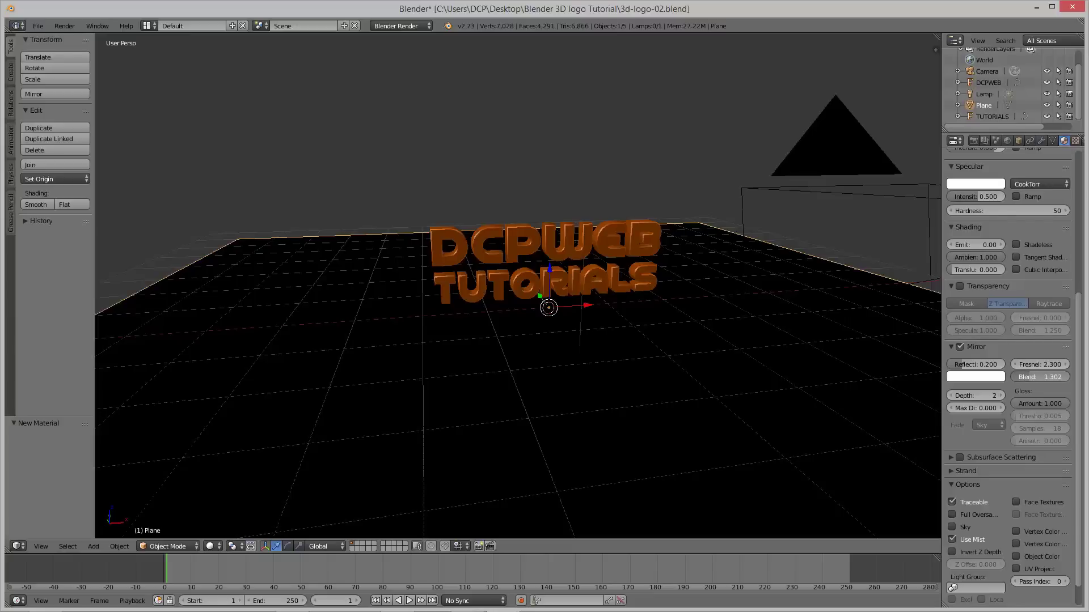
pyautogui.click(1052, 378)
pyautogui.press('Return')
pyautogui.moveTo(1049, 404); pyautogui.dragTo(1021, 404)
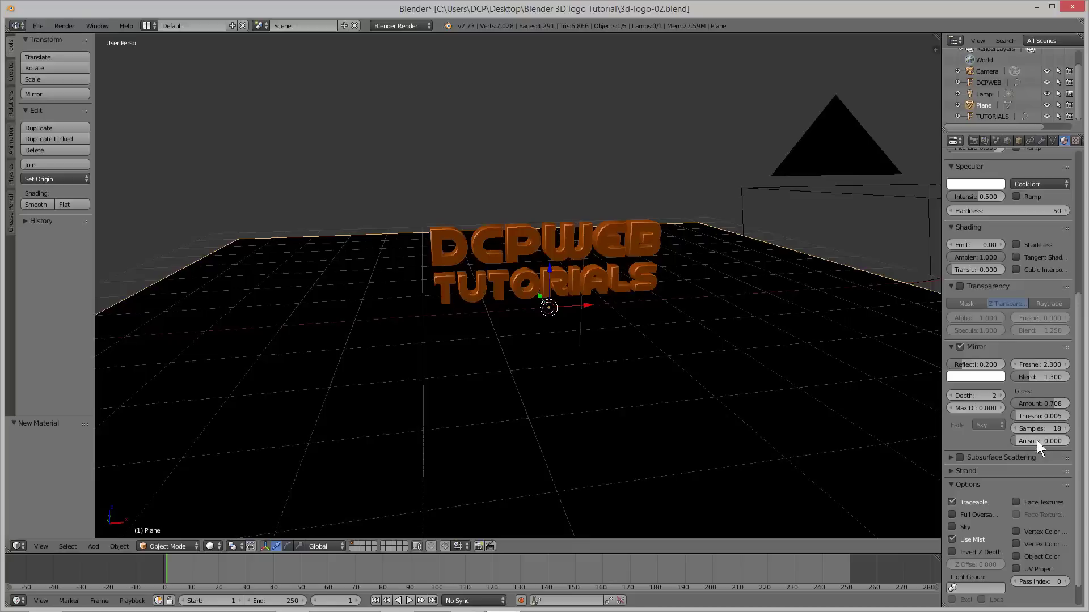
pyautogui.moveTo(1042, 430); pyautogui.dragTo(1052, 431)
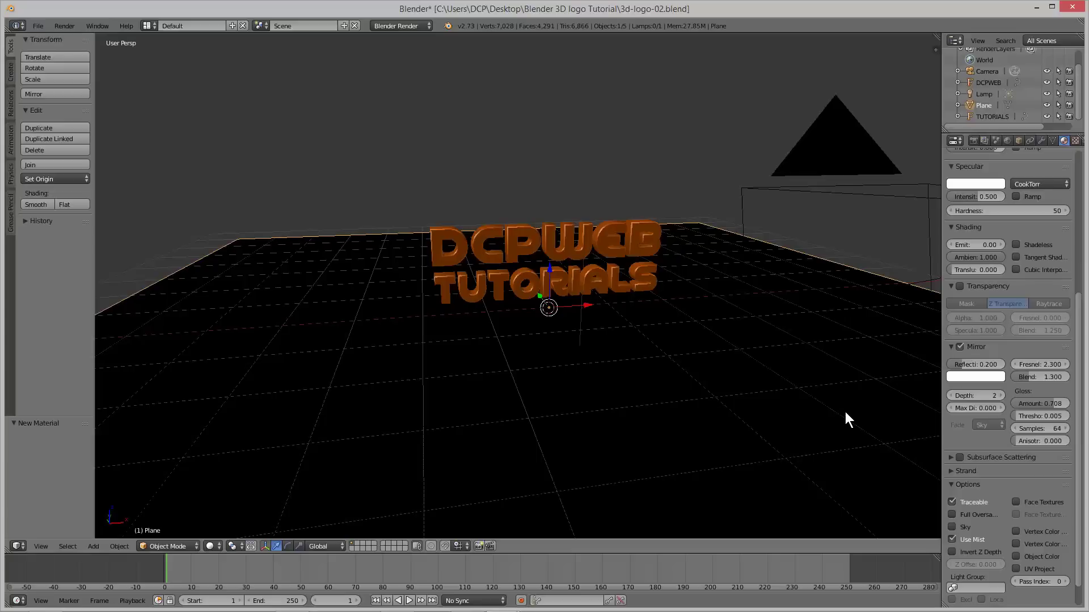
pyautogui.press('F12')
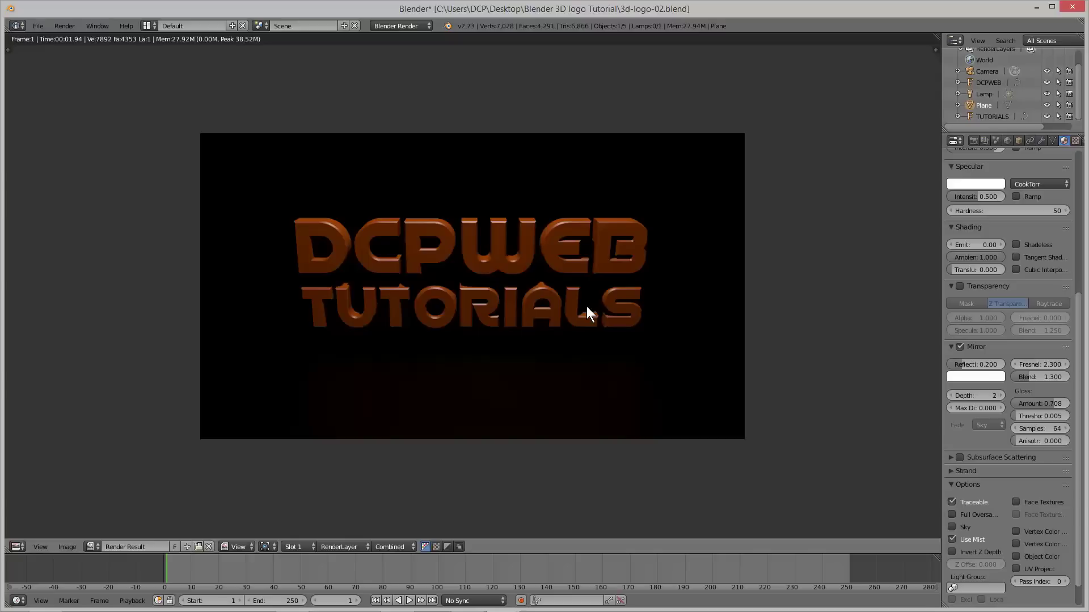
pyautogui.press('Escape')
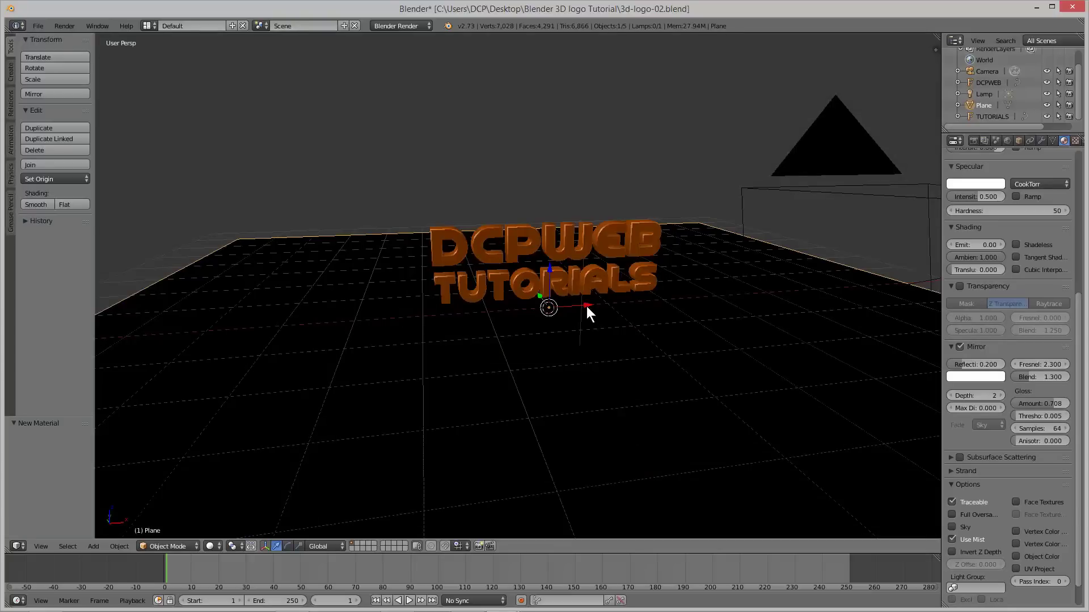
# Step: Deselect everything in the right orthographic view and add a Hemi lamp at the 3D cursor
pyautogui.press('KP_5')
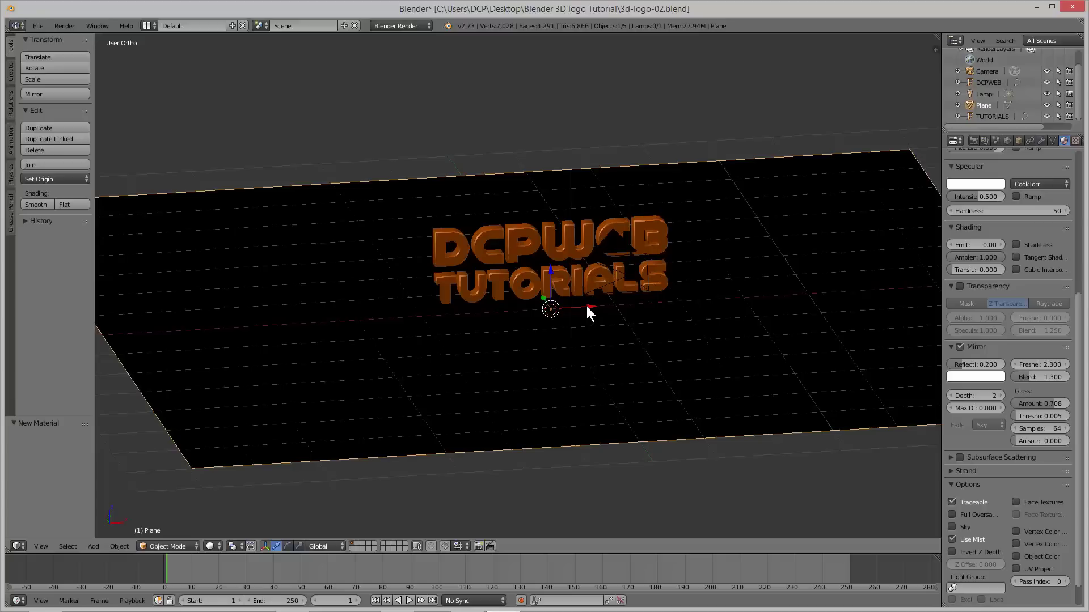
pyautogui.press('KP_3')
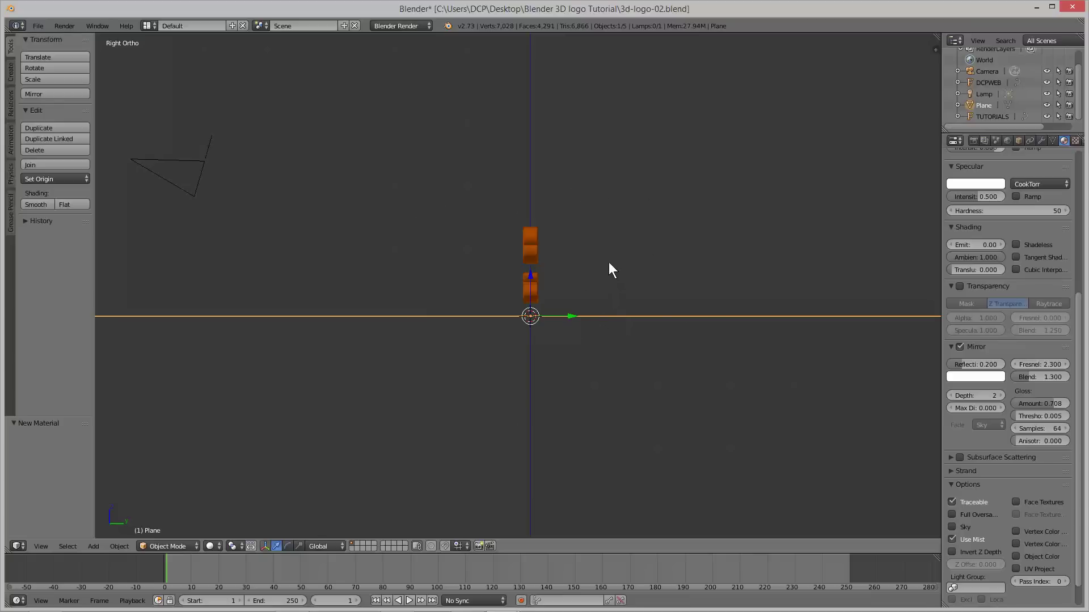
pyautogui.press('a')
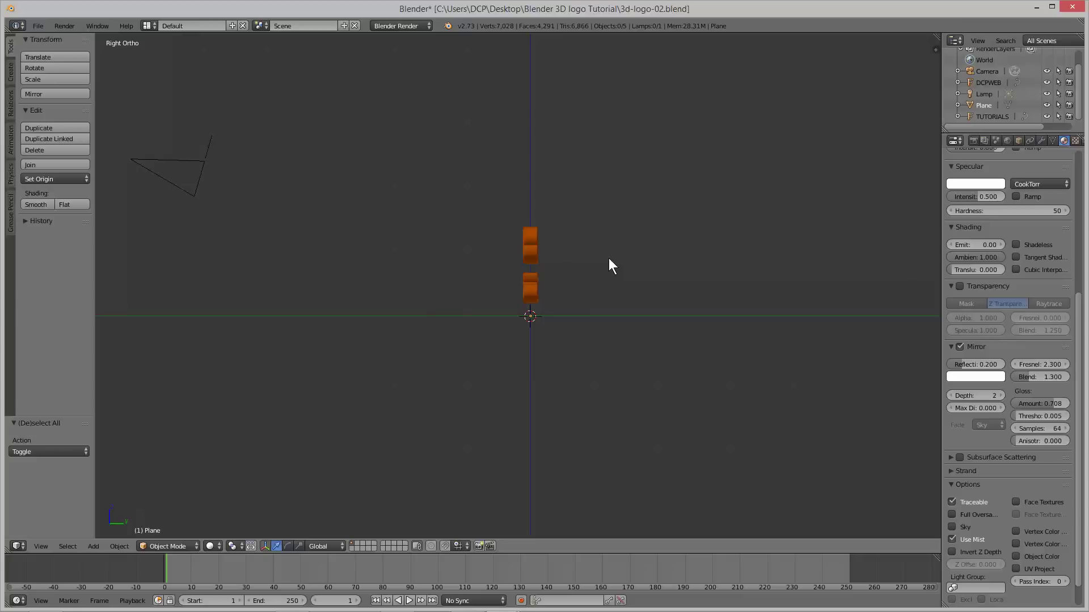
pyautogui.press('a')
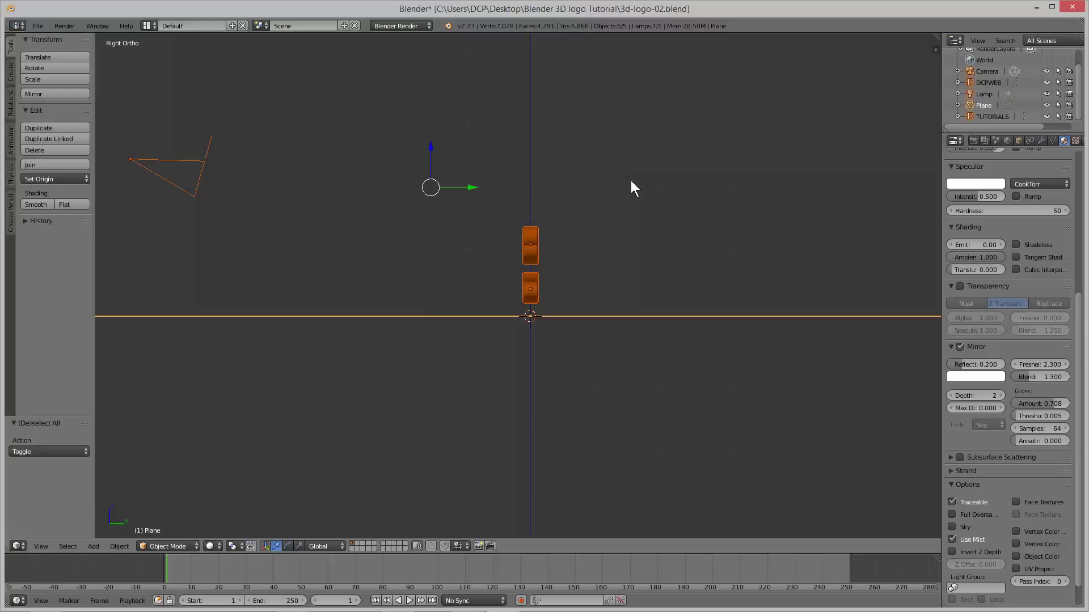
pyautogui.press('a')
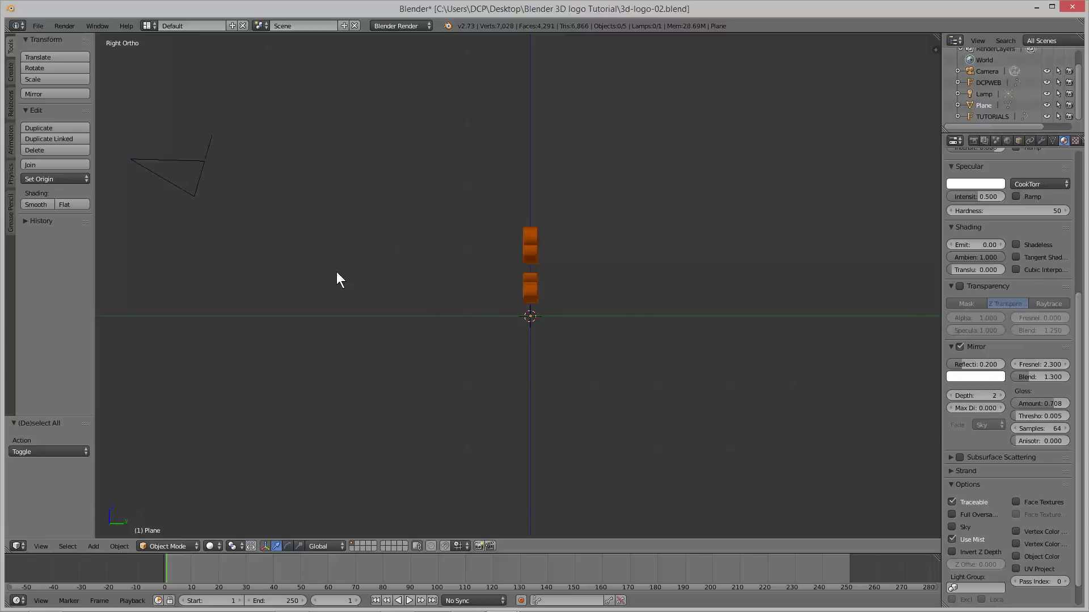
pyautogui.hotkey('shift', 'a')
pyautogui.moveTo(328, 305)
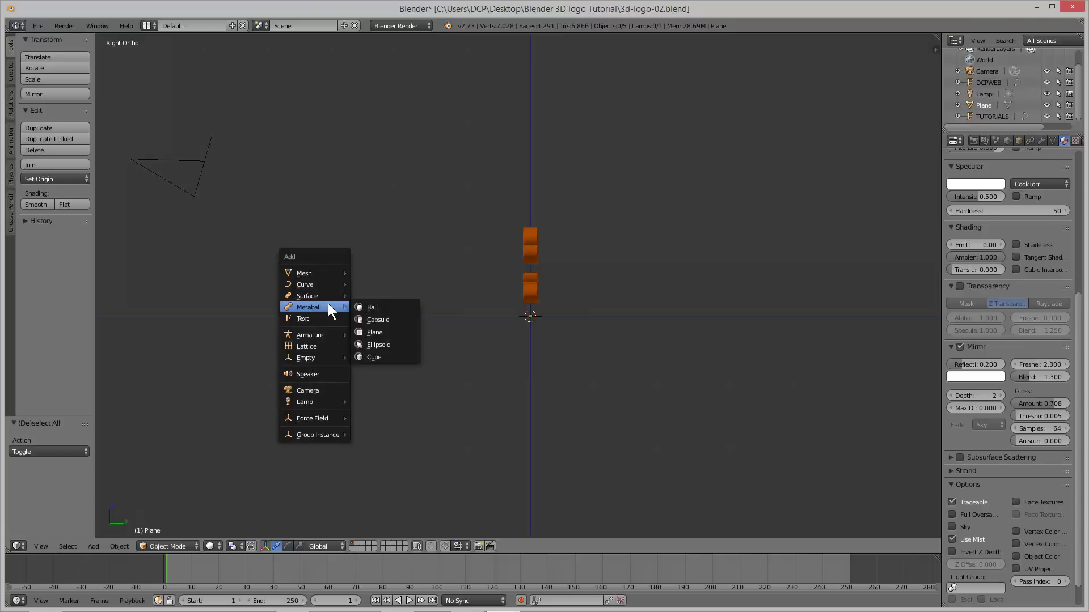
pyautogui.moveTo(319, 400)
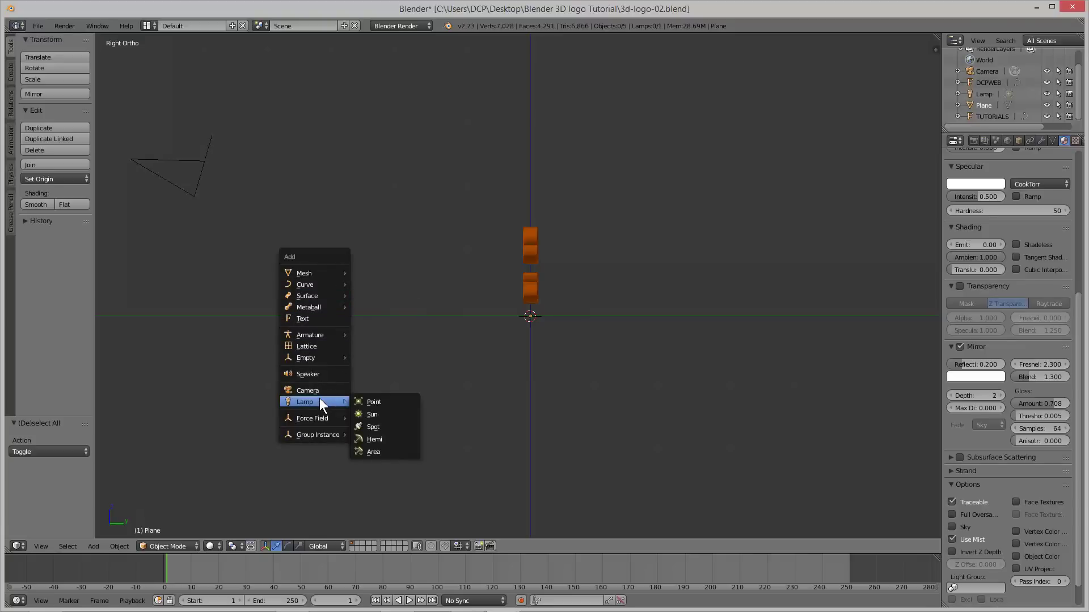
pyautogui.click(368, 438)
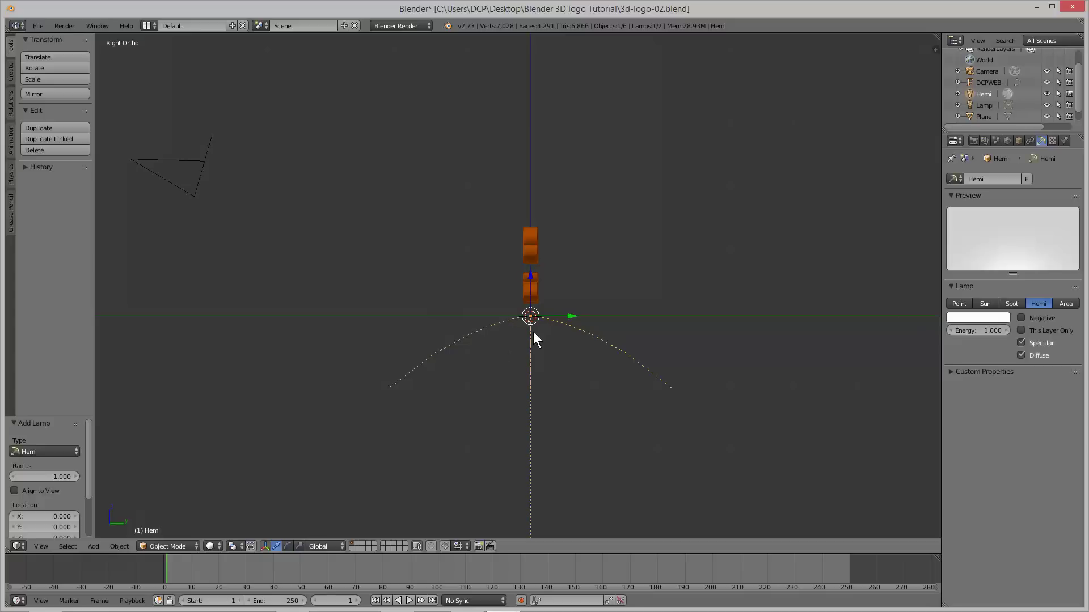
# Step: Move the Hemi lamp about -2.57 along Y and 1.45 up along Z, and rotate it about -75° to face the text
pyautogui.moveTo(569, 316); pyautogui.dragTo(401, 315)
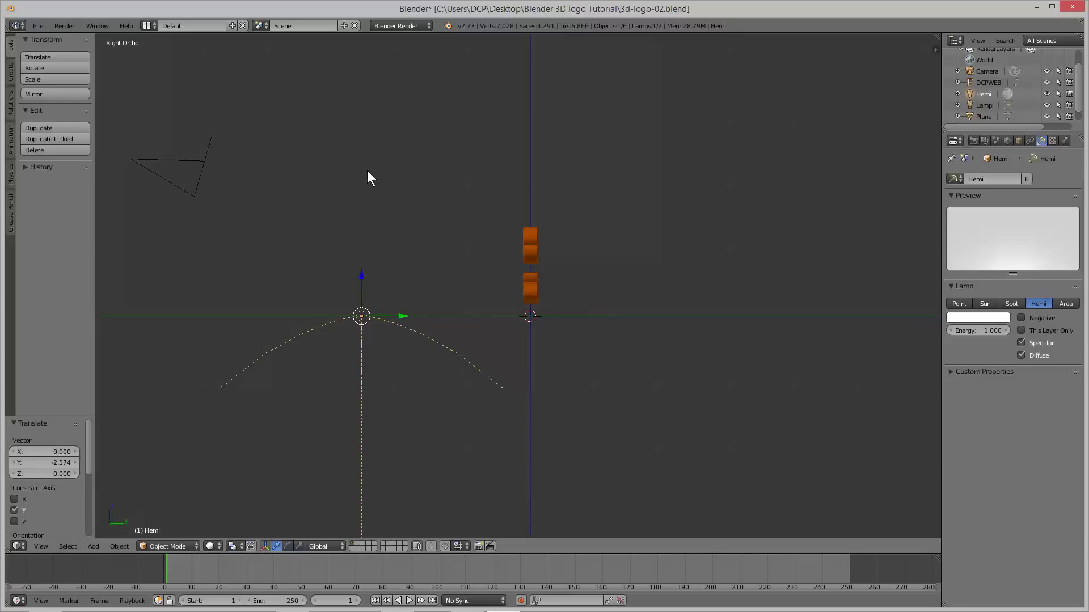
pyautogui.moveTo(362, 279); pyautogui.dragTo(358, 175)
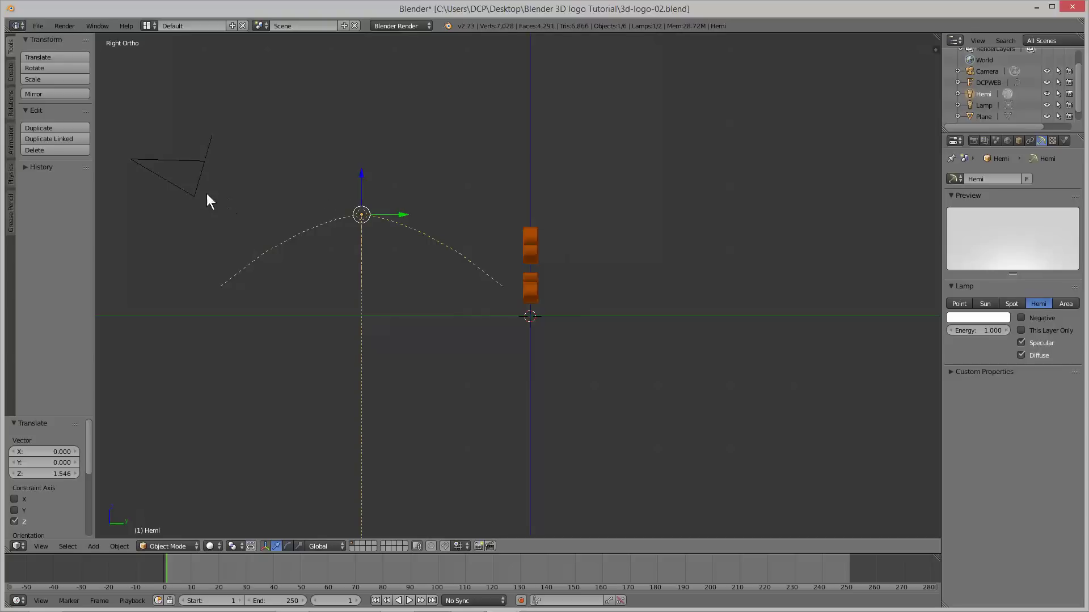
pyautogui.moveTo(361, 176); pyautogui.dragTo(361, 182)
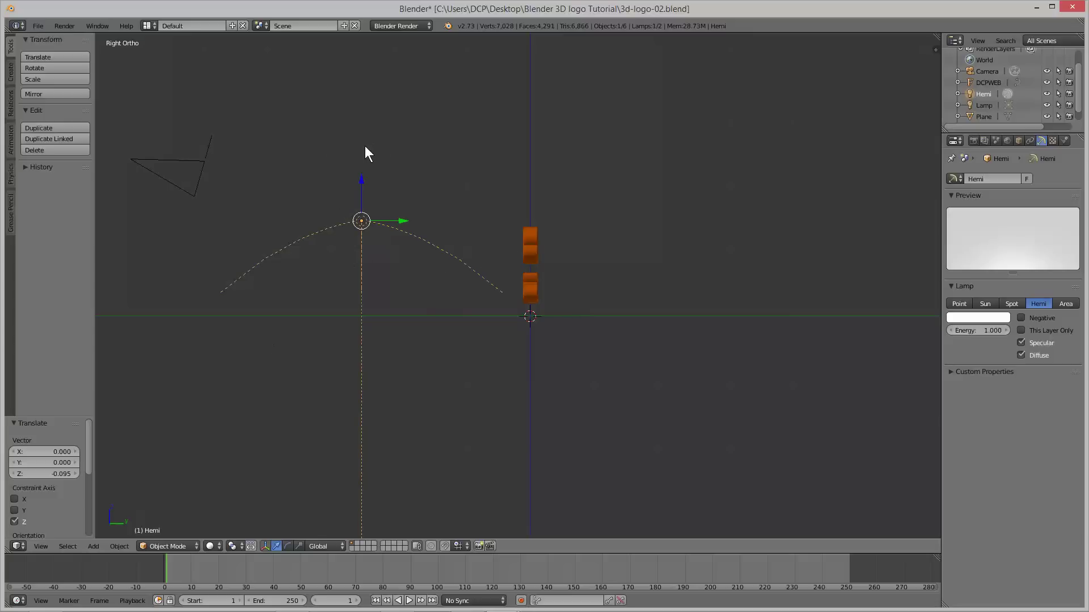
pyautogui.press('r')
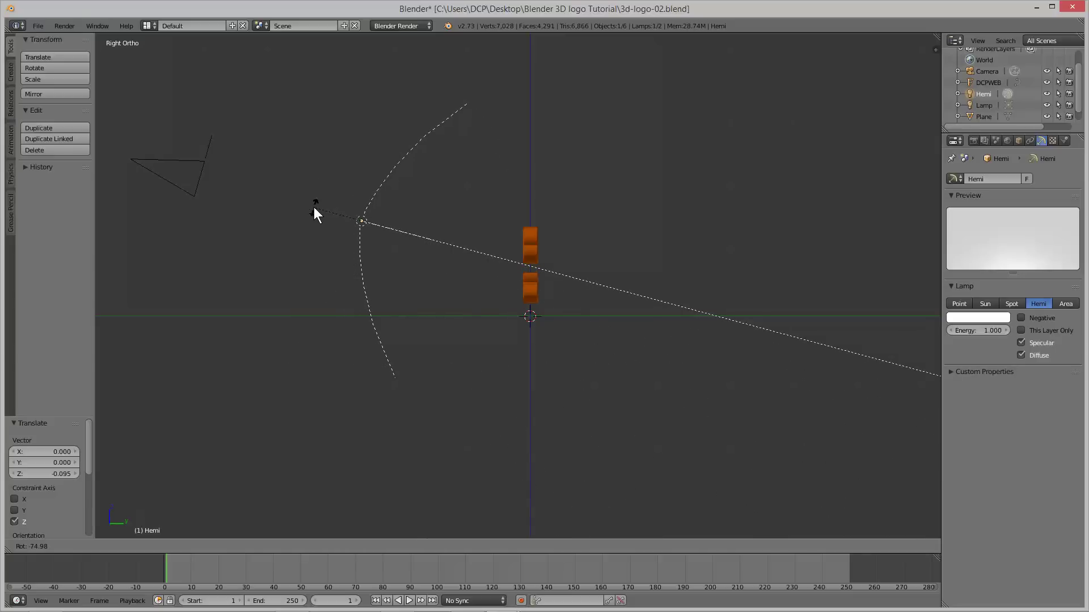
pyautogui.click(315, 208)
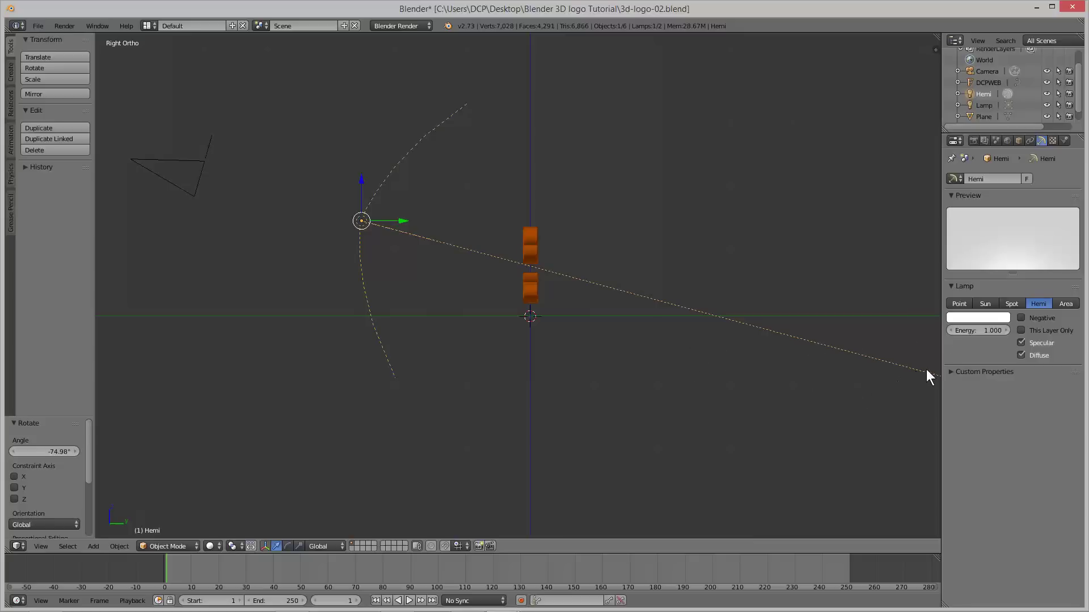
# Step: Set the Hemi lamp's colour to orange and its energy to 0.500, and check the lighting with a render
pyautogui.click(985, 319)
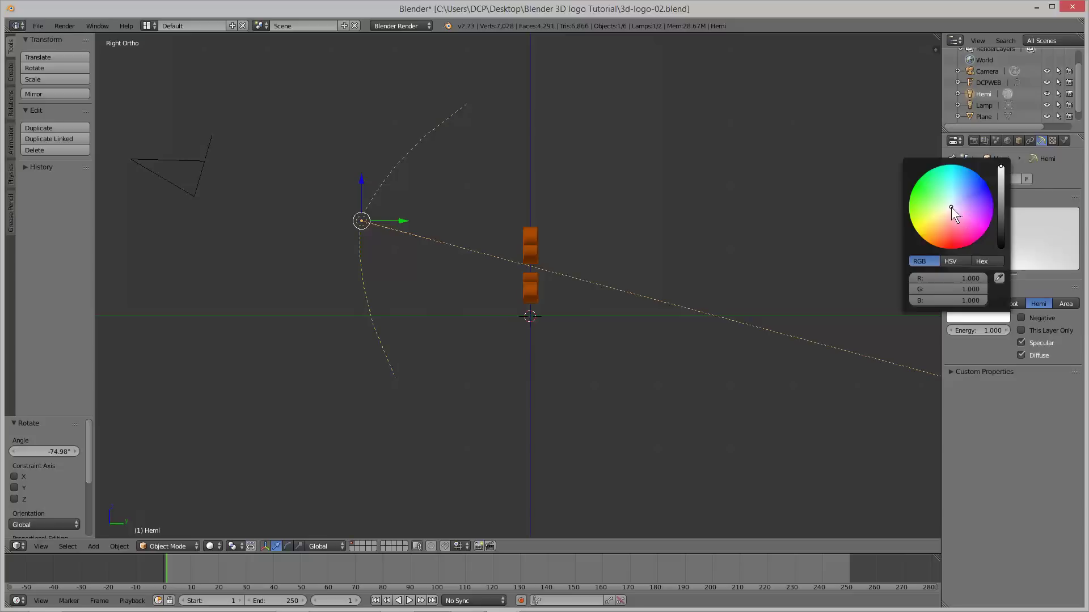
pyautogui.moveTo(951, 207); pyautogui.dragTo(934, 247)
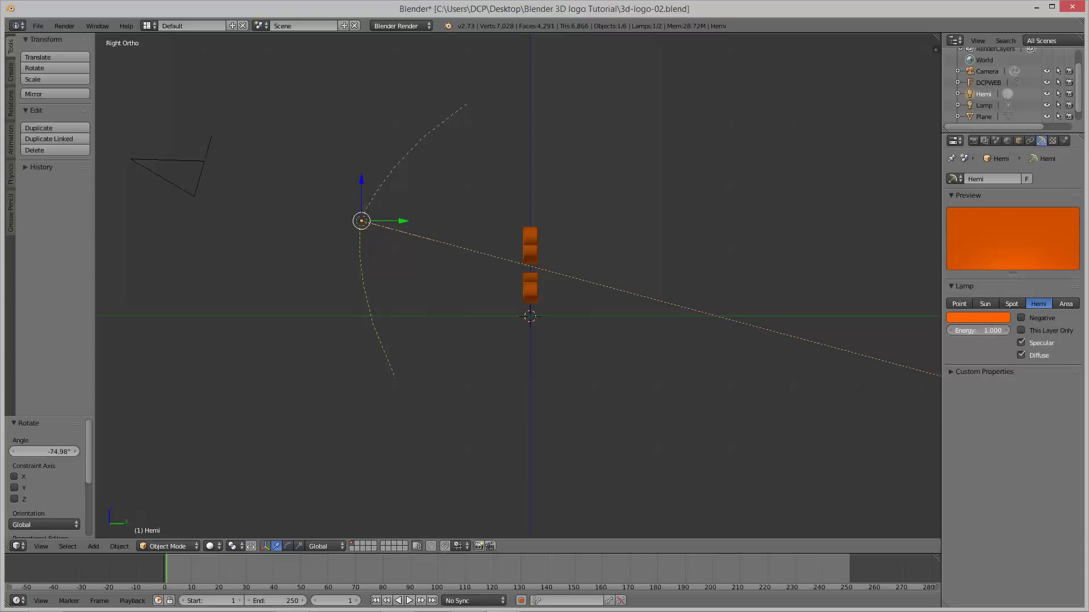
pyautogui.moveTo(979, 330); pyautogui.dragTo(973, 331)
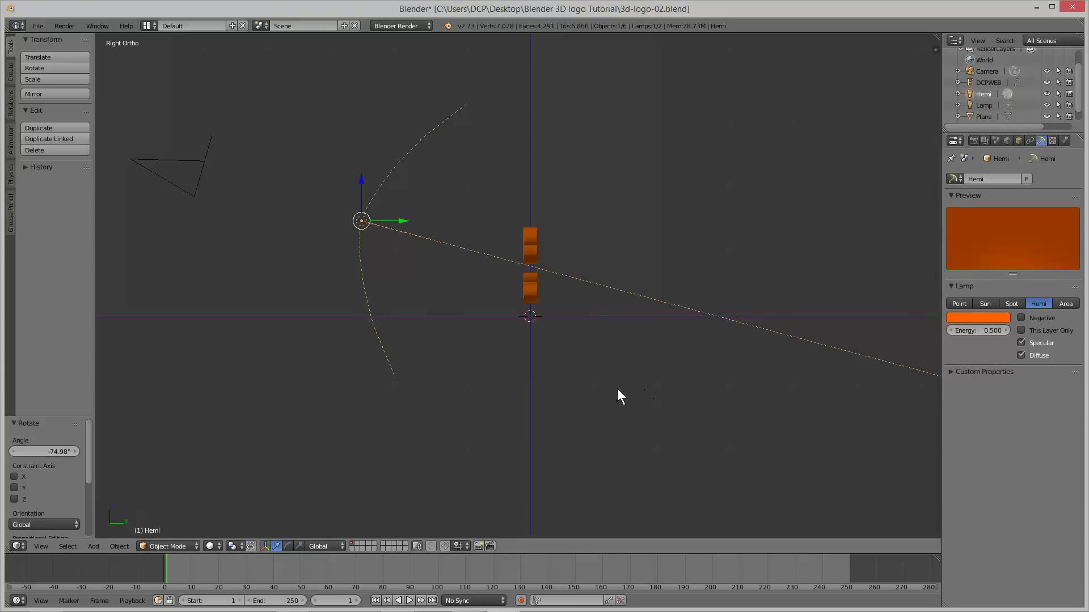
pyautogui.press('F12')
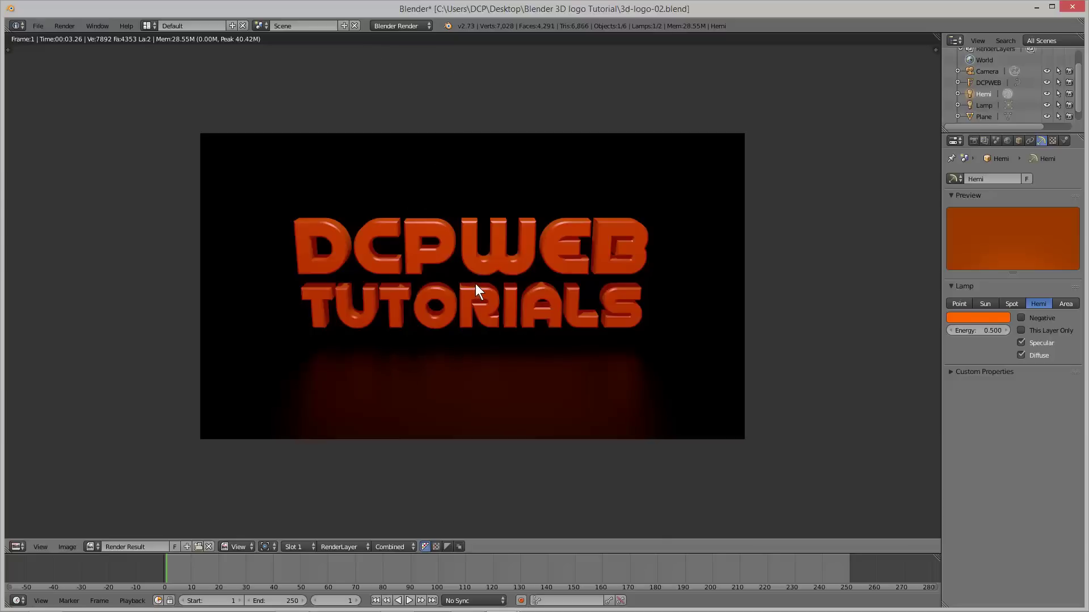
pyautogui.press('Escape')
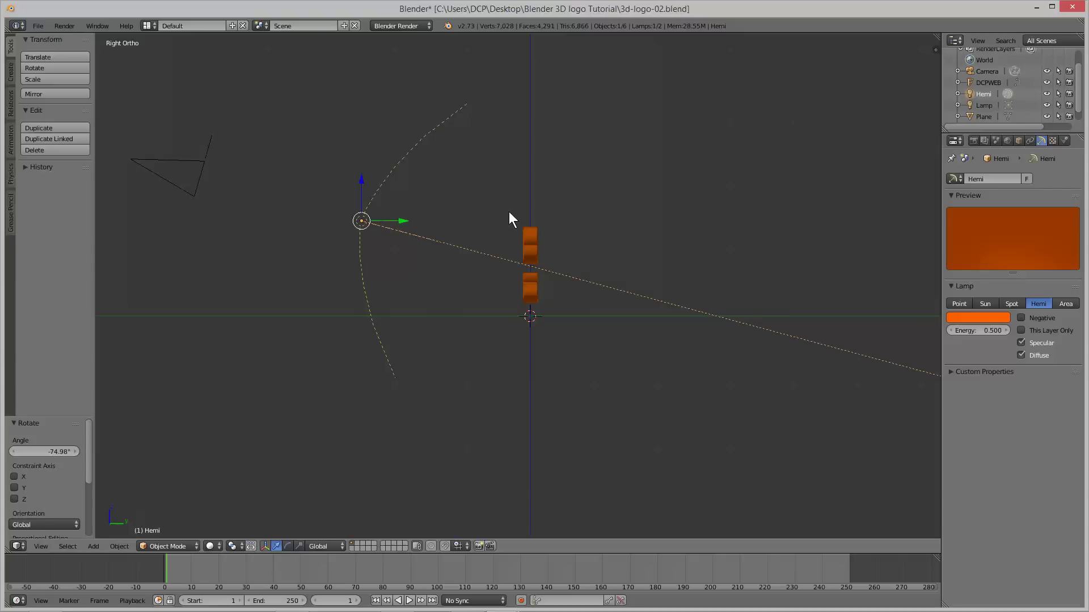
# Step: Add both text objects to the selected Hemi lamp and lower all three about 0.17 along Z towards the floor
pyautogui.press('b')
pyautogui.press('Escape')
pyautogui.moveTo(489, 204); pyautogui.dragTo(557, 305)
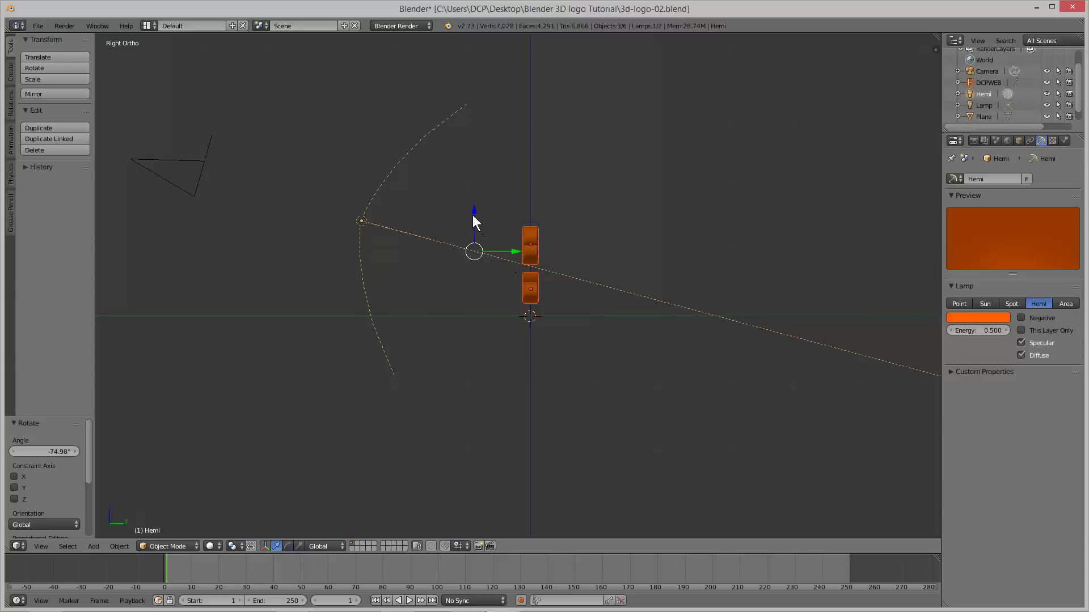
pyautogui.moveTo(474, 216); pyautogui.dragTo(475, 223)
pyautogui.scroll(6, 498, 294)
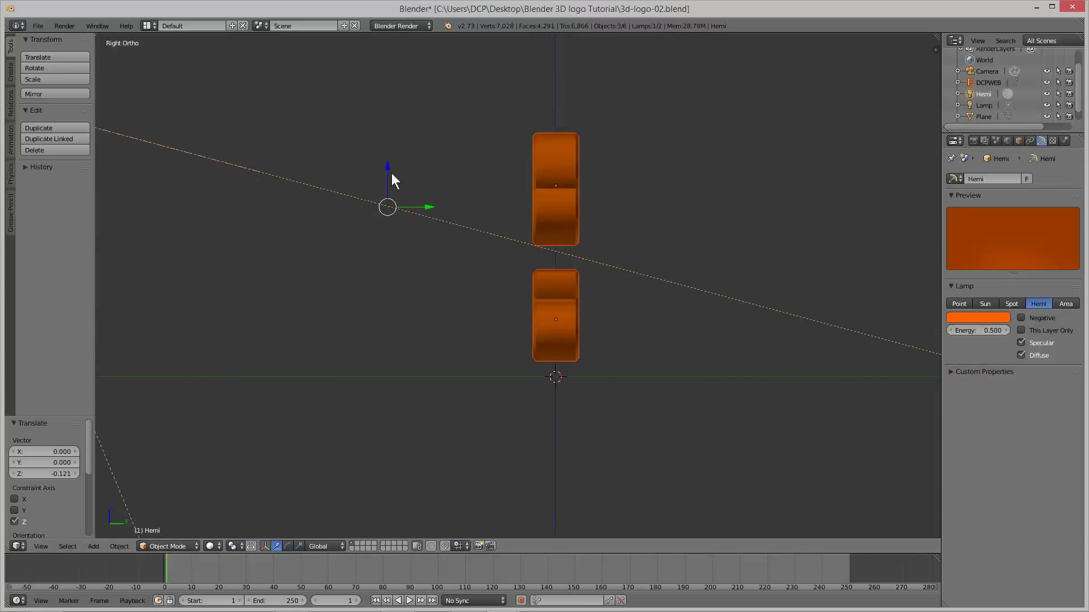
pyautogui.moveTo(387, 168); pyautogui.dragTo(390, 175)
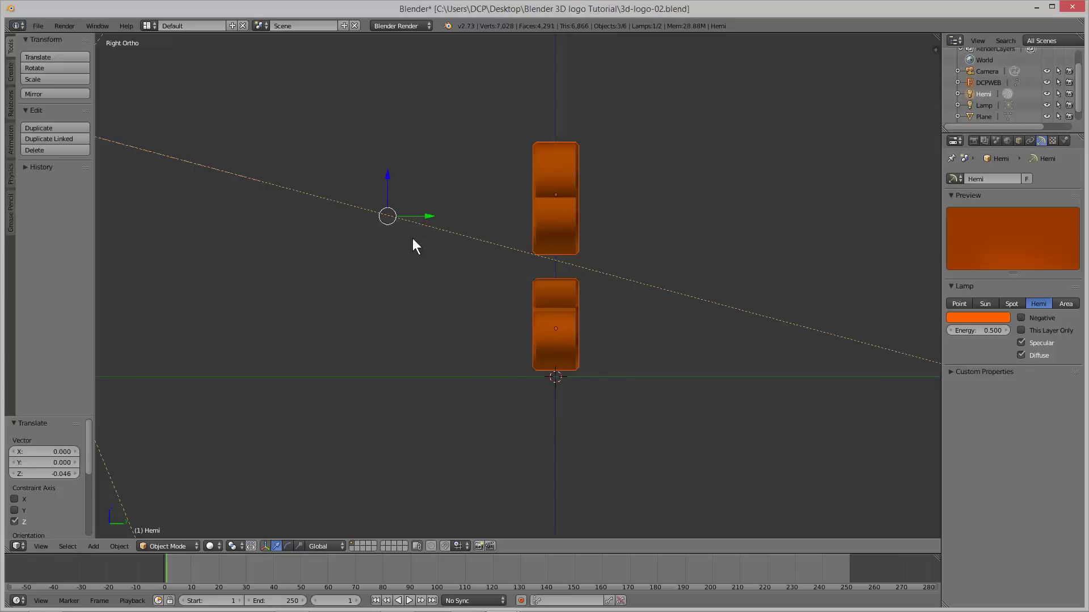
# Step: Lower the camera 0.250 along Z in the right orthographic view and check the framing with a render
pyautogui.scroll(-5, 412, 239)
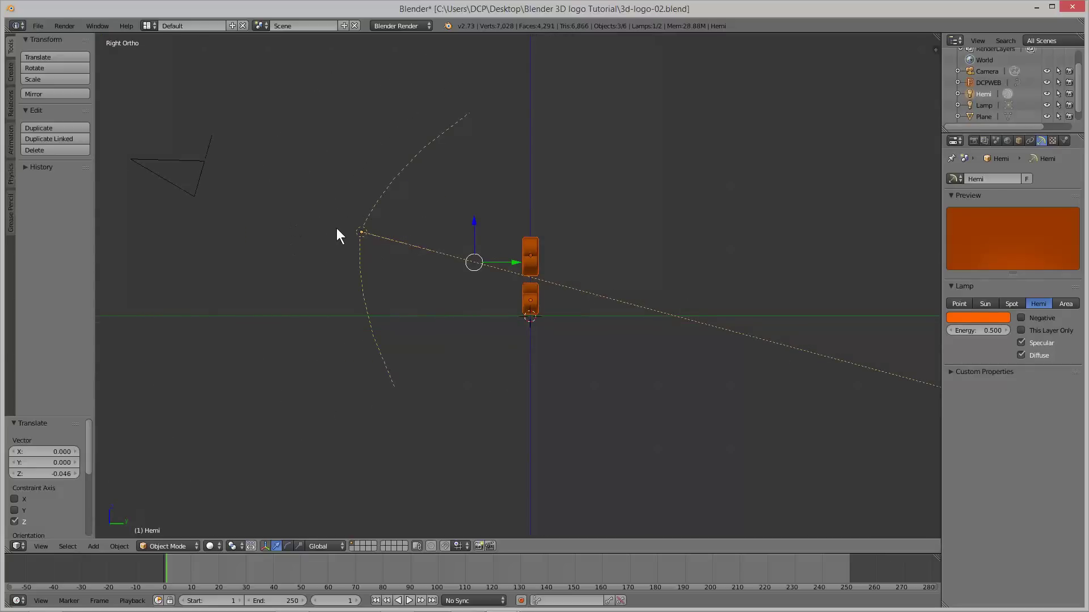
pyautogui.rightClick(169, 172)
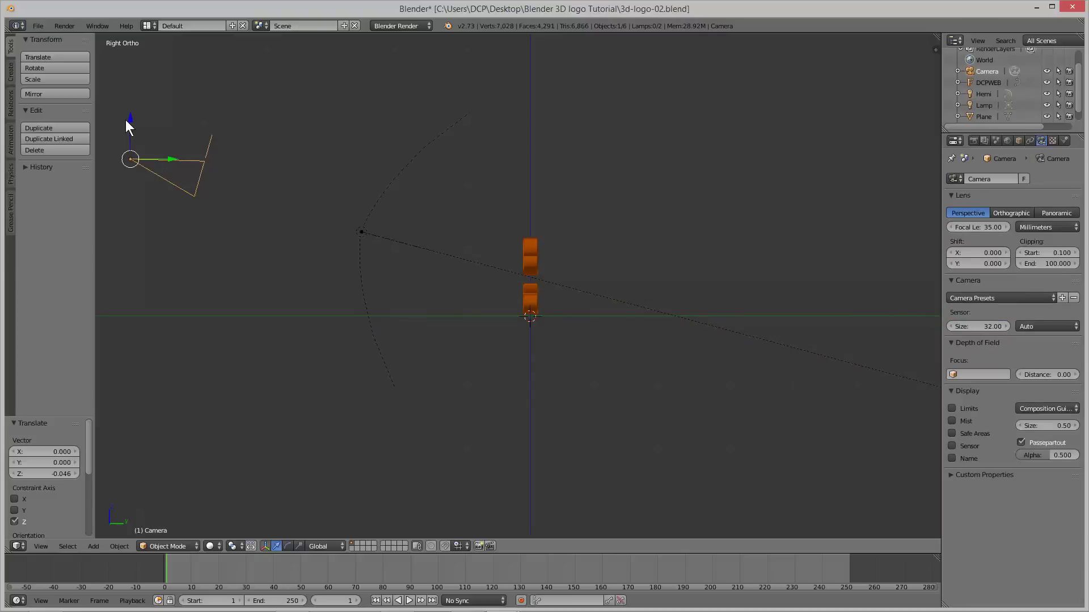
pyautogui.moveTo(130, 120); pyautogui.dragTo(130, 136)
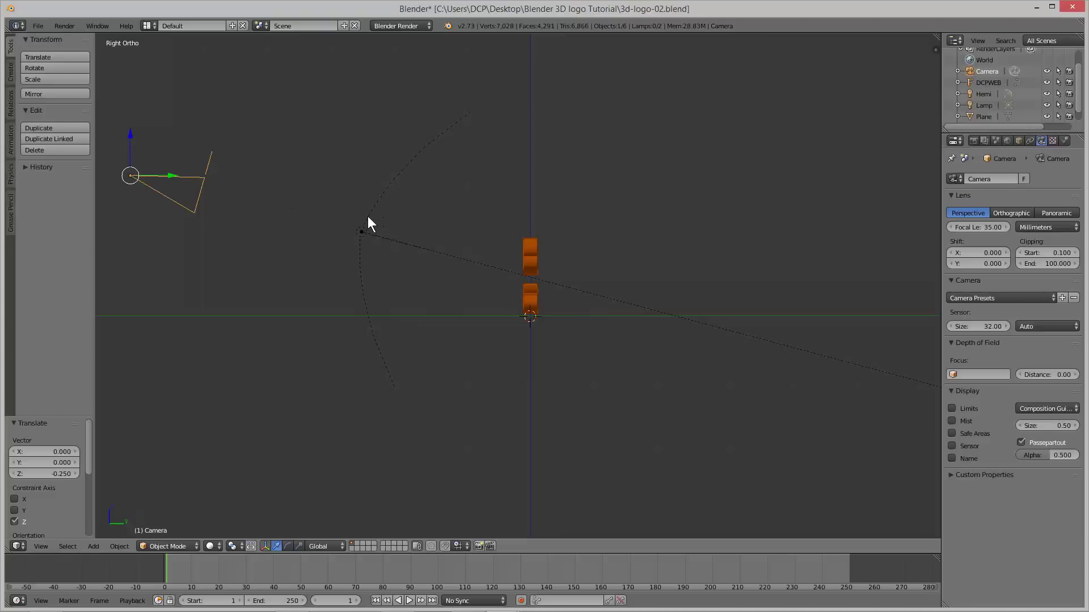
pyautogui.press('F12')
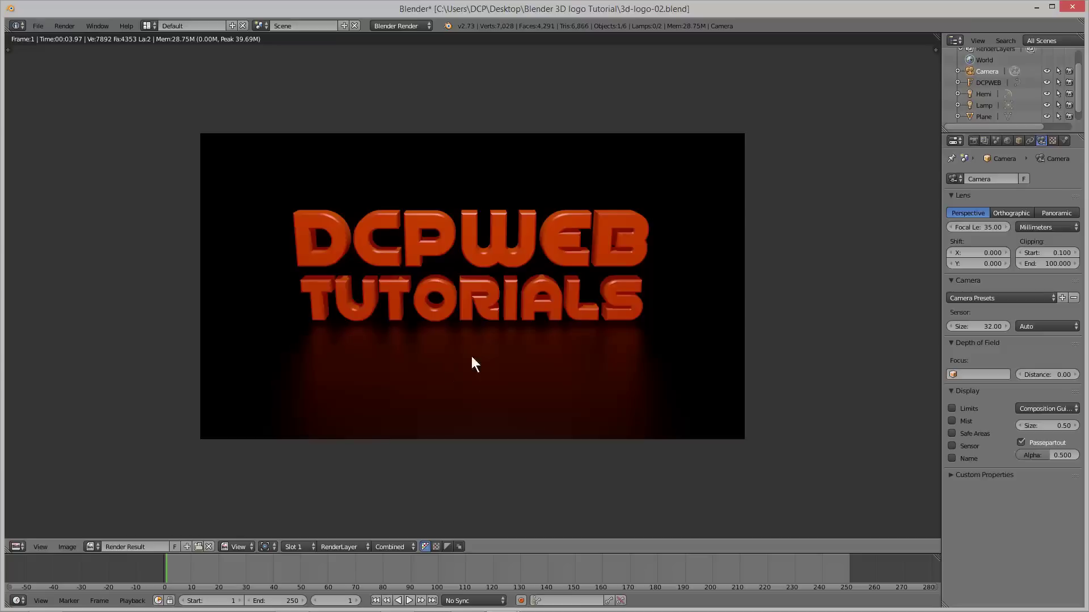
# Step: Try mirror Blend values of 5.000 and 1.094 on the floor plane's material, rendering the scene after each change
pyautogui.click(982, 117)
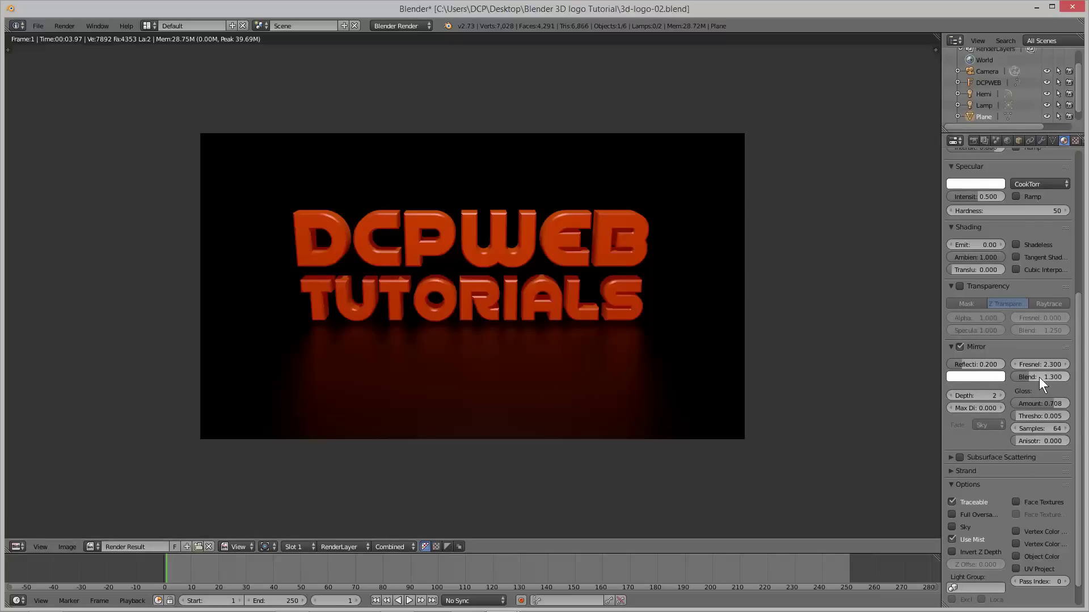
pyautogui.moveTo(1026, 374); pyautogui.dragTo(1069, 378)
pyautogui.press('F12')
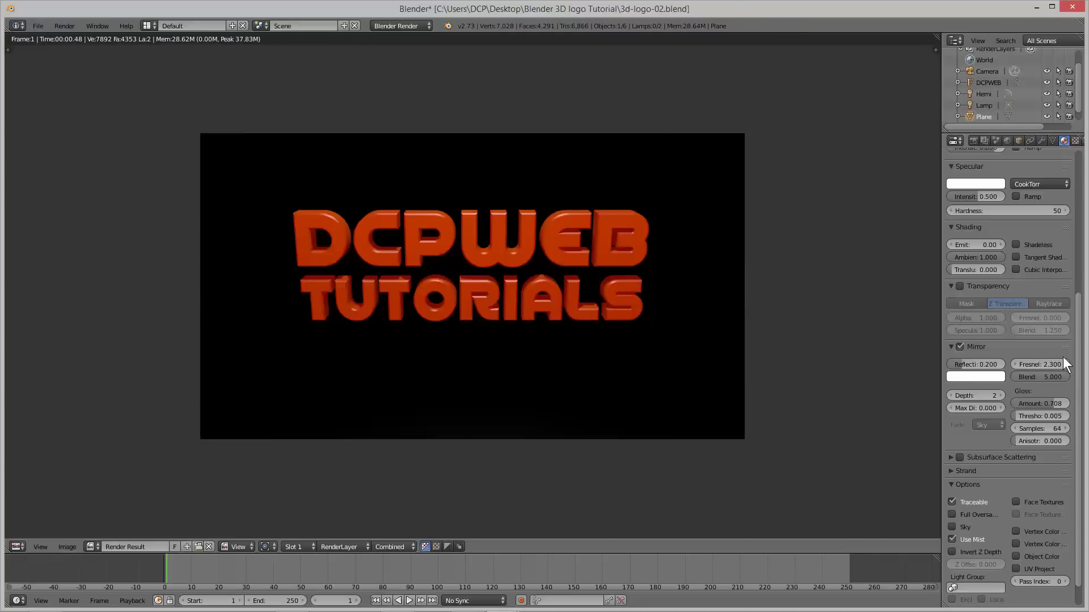
pyautogui.moveTo(1053, 376); pyautogui.dragTo(1028, 375)
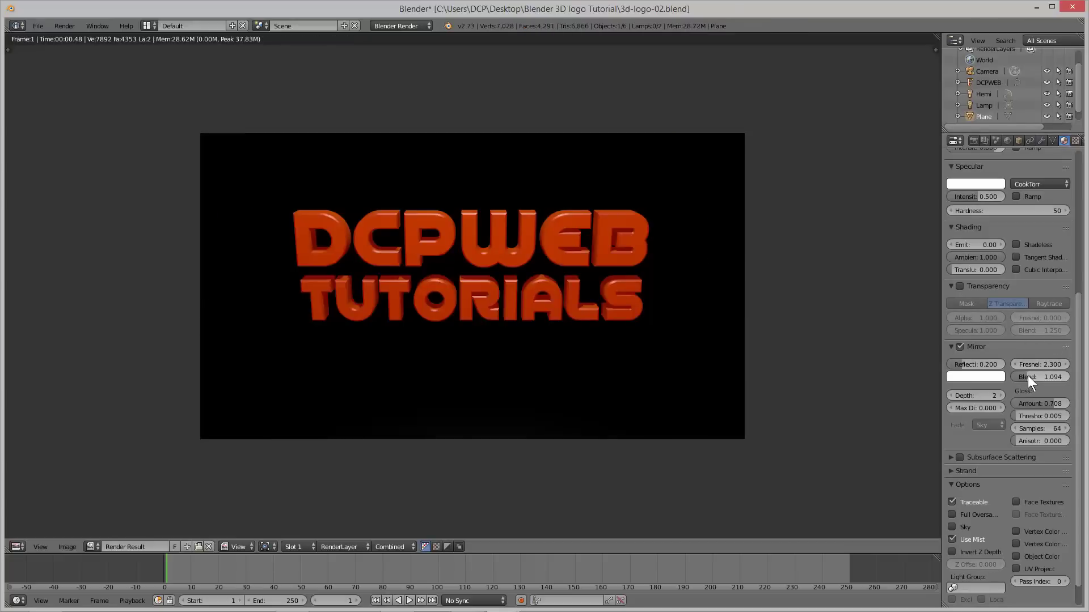
pyautogui.press('F12')
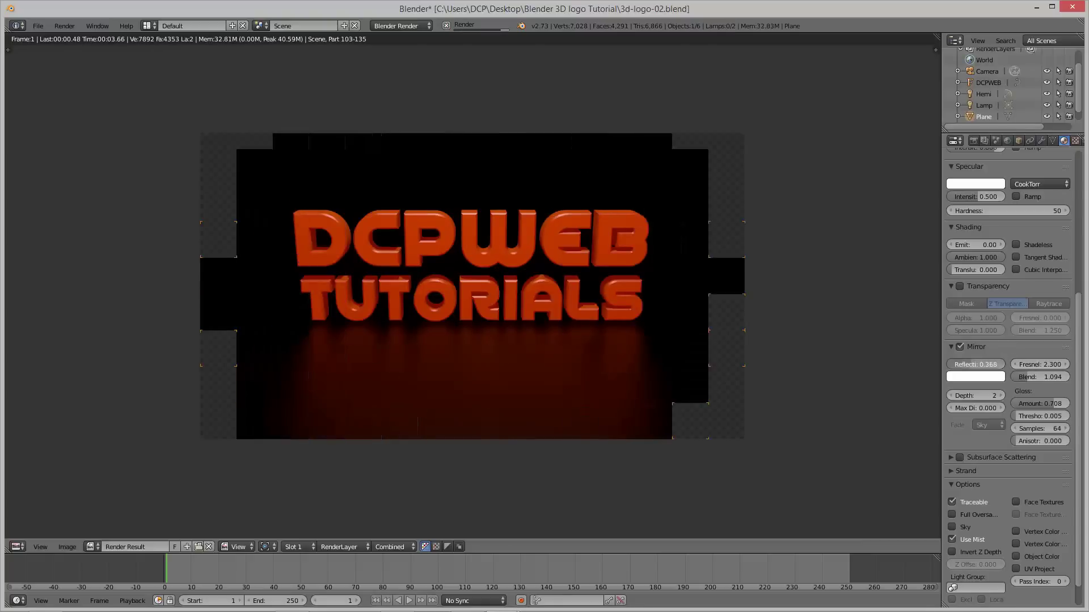
# Step: Try a floor mirror reflectivity of 0.579 with Fresnel values of 5.000 and 0.000, rendering after each change
pyautogui.moveTo(976, 365); pyautogui.dragTo(999, 364)
pyautogui.press('F12')
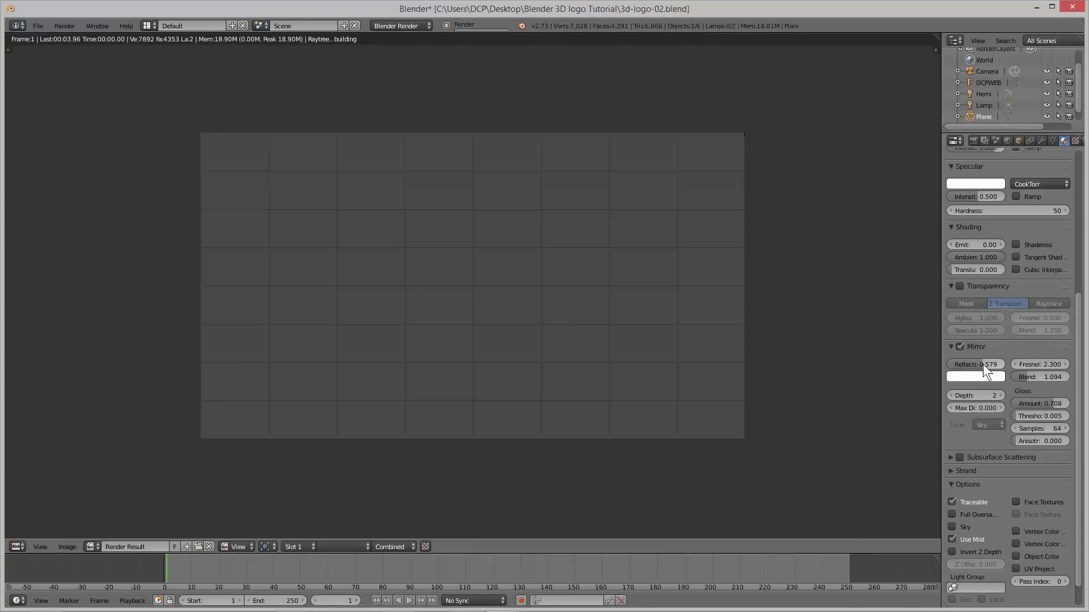
pyautogui.moveTo(1040, 364); pyautogui.dragTo(1073, 364)
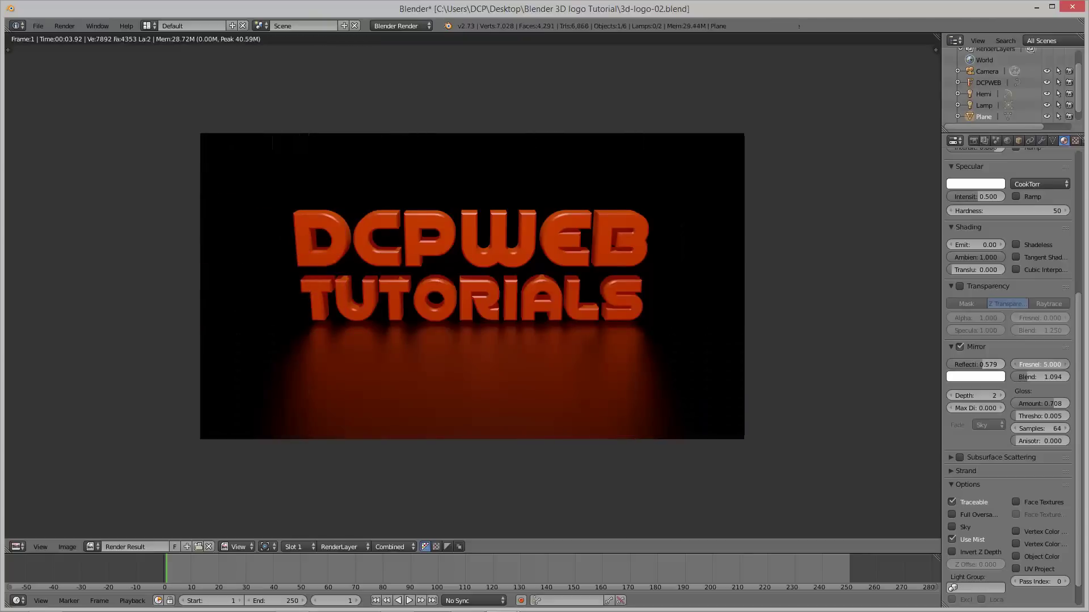
pyautogui.press('F12')
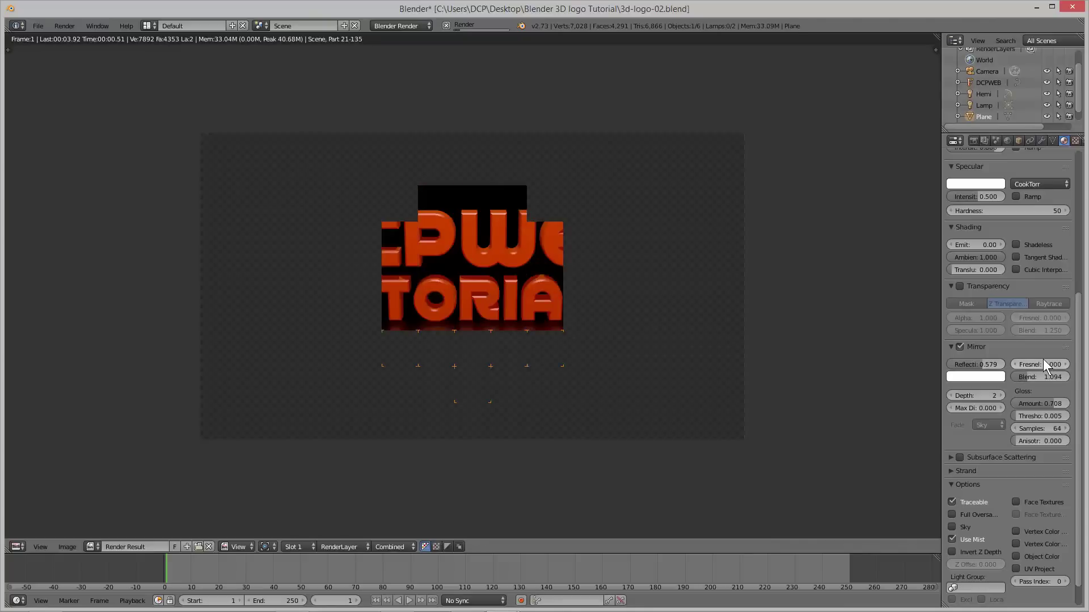
pyautogui.moveTo(1051, 365); pyautogui.dragTo(1007, 365)
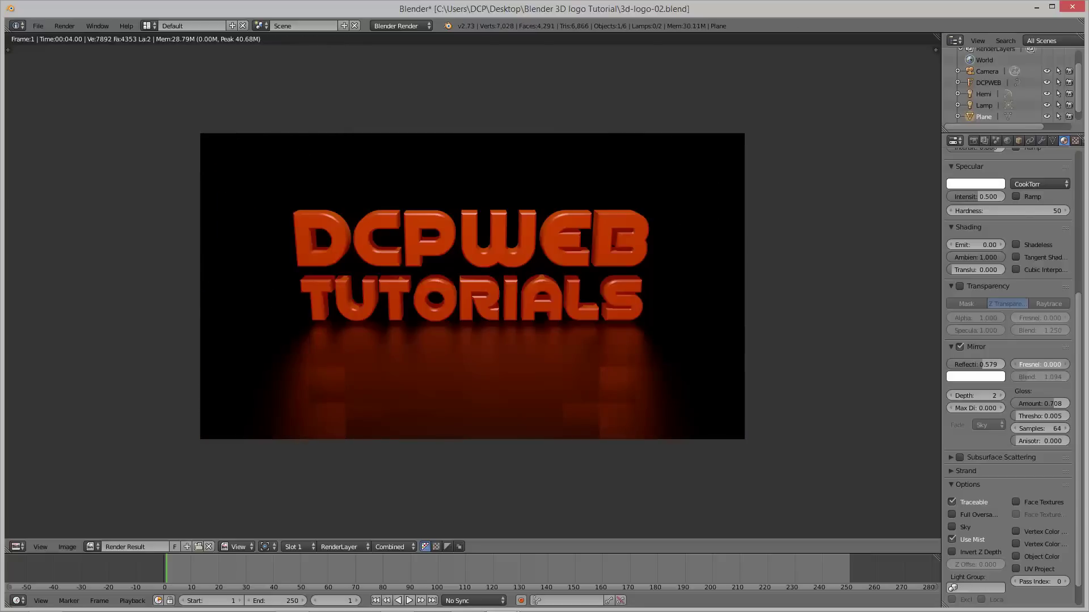
pyautogui.press('F12')
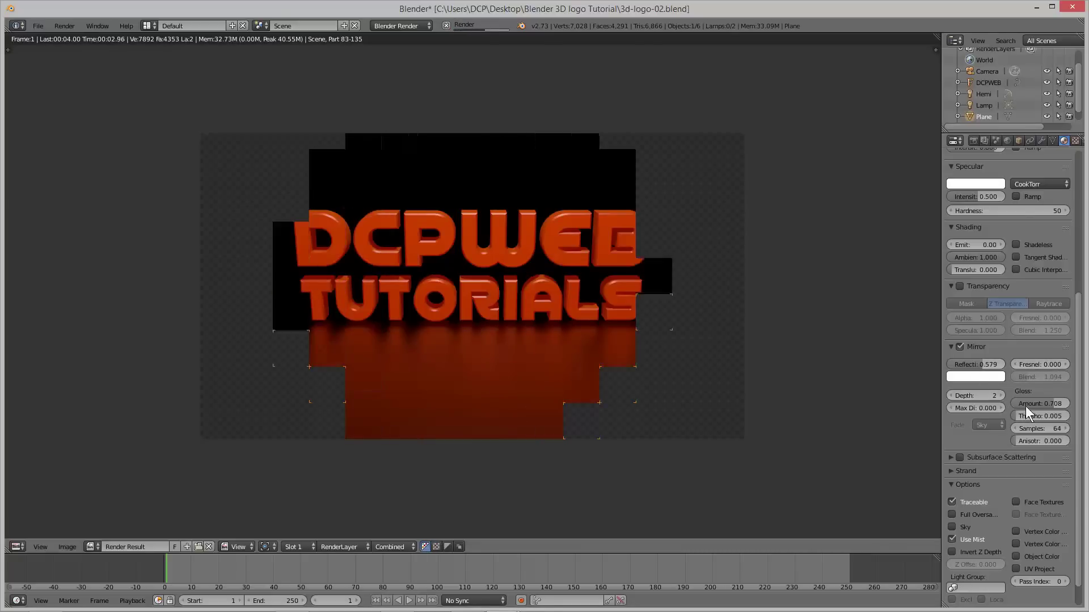
# Step: Try mirror gloss amounts of 0.979 and 0.563 on the floor material, rendering the reflection after each change
pyautogui.moveTo(1040, 404); pyautogui.dragTo(1065, 403)
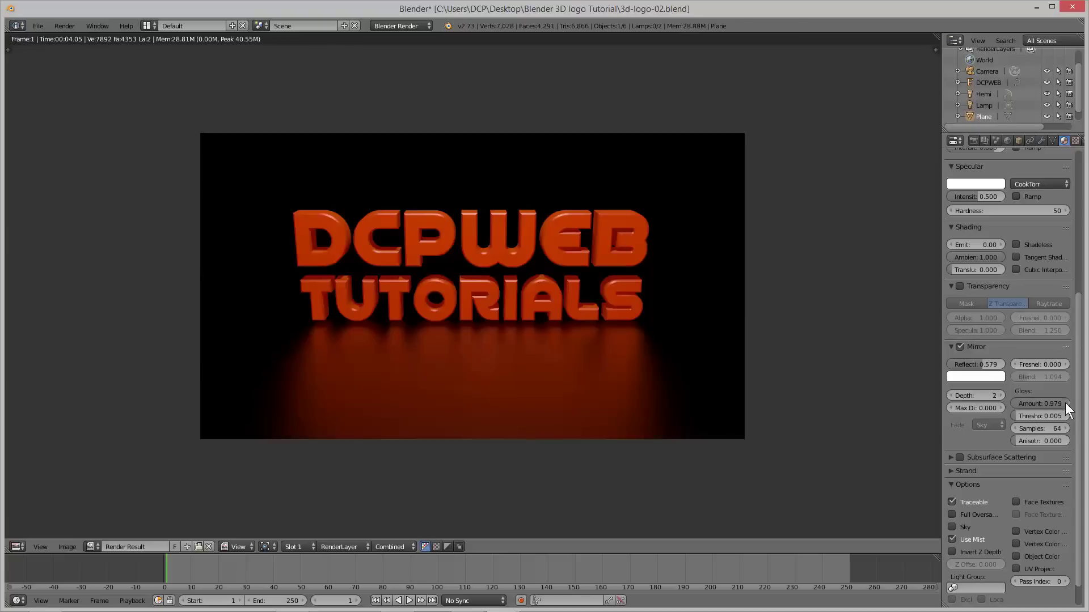
pyautogui.press('F12')
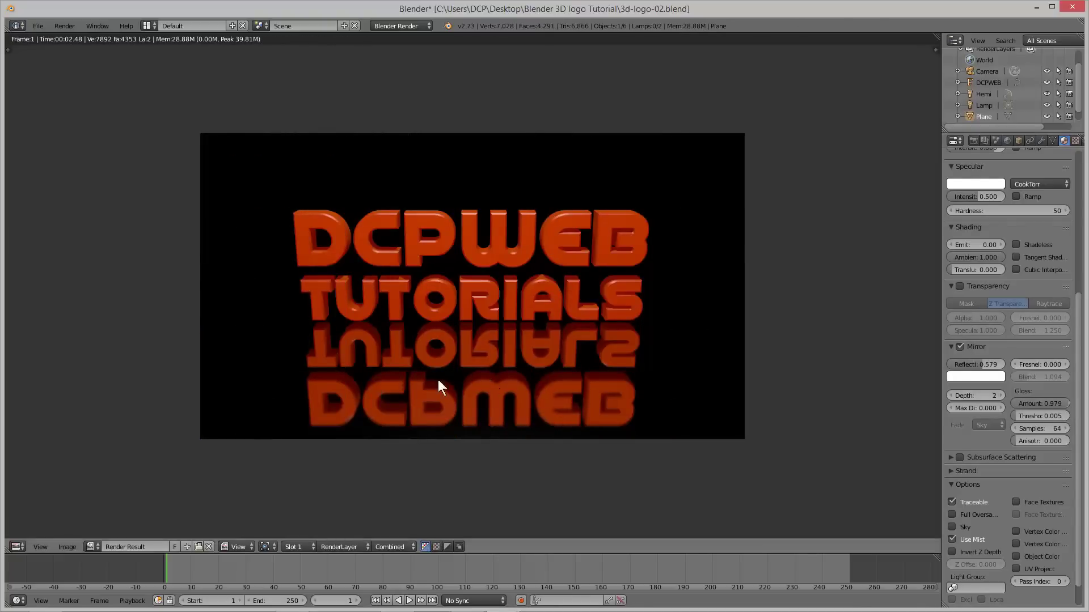
pyautogui.moveTo(1041, 403); pyautogui.dragTo(1018, 404)
pyautogui.press('F12')
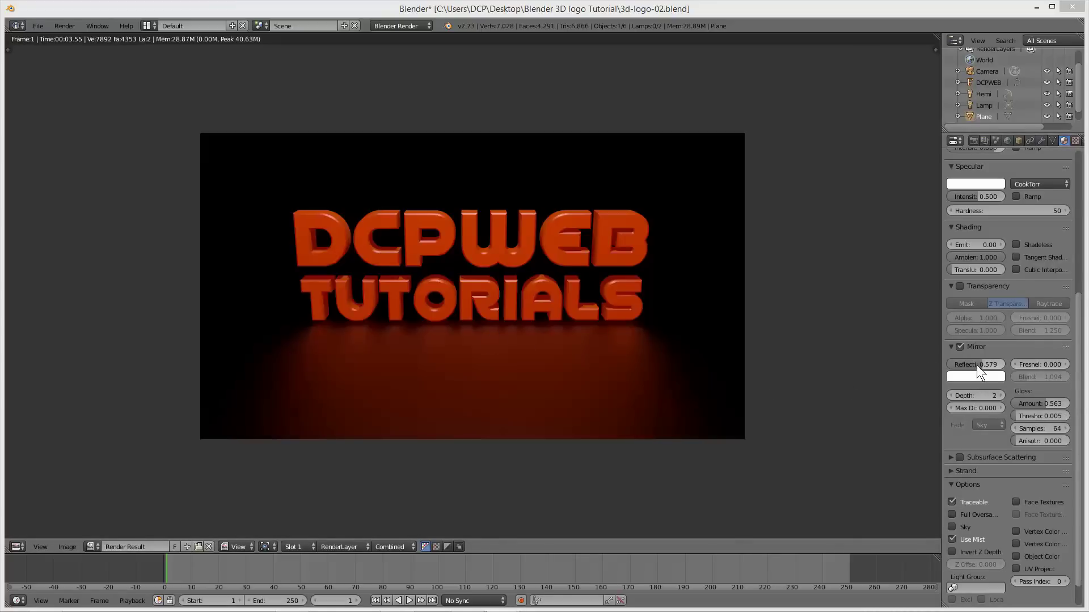
# Step: Set the floor material's mirror reflectivity to 0.200 and its Fresnel to 2.300
pyautogui.moveTo(976, 366); pyautogui.dragTo(954, 366)
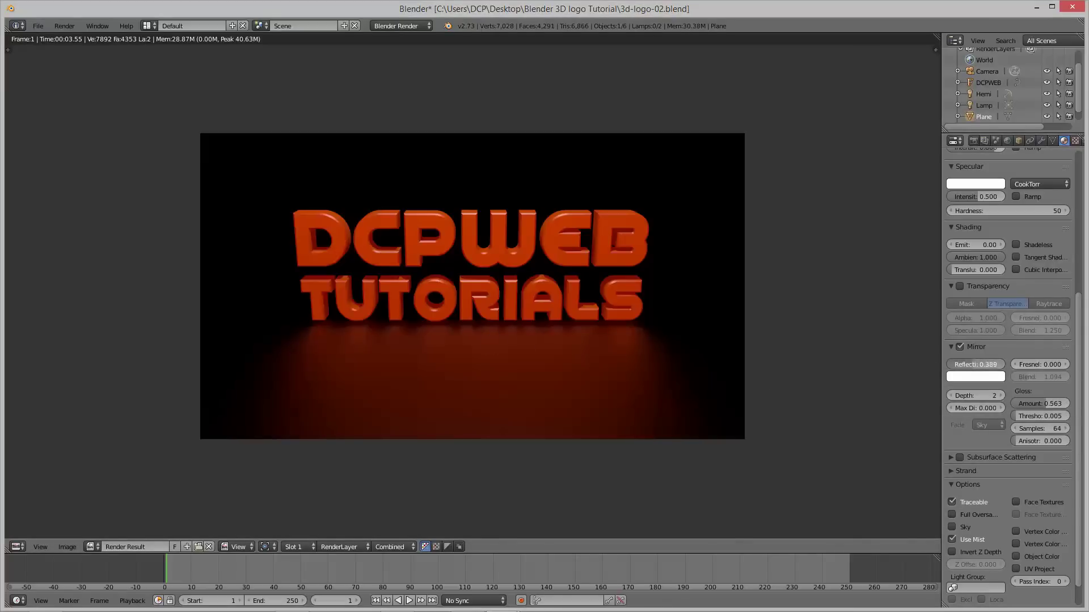
pyautogui.moveTo(953, 364); pyautogui.dragTo(951, 365)
pyautogui.moveTo(950, 366); pyautogui.dragTo(1051, 364)
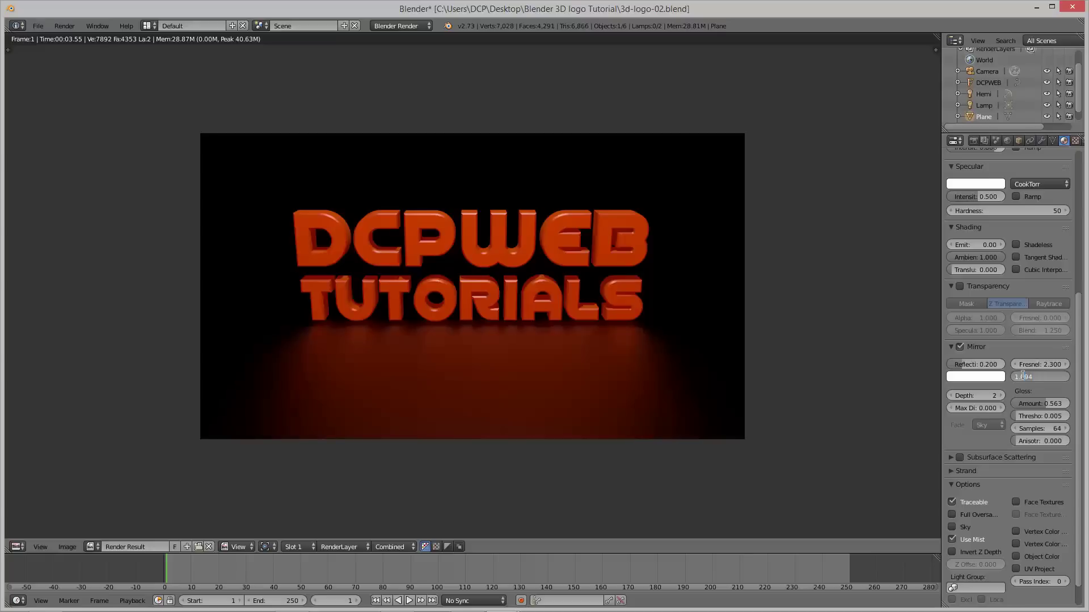
# Step: Set the floor material's mirror Blend to 1.300 and gloss amount to 0.708, and render the scene
pyautogui.press('BackSpace')
pyautogui.press('BackSpace')
pyautogui.press('BackSpace')
pyautogui.write('300')
pyautogui.press('Return')
pyautogui.moveTo(1043, 405); pyautogui.dragTo(1050, 404)
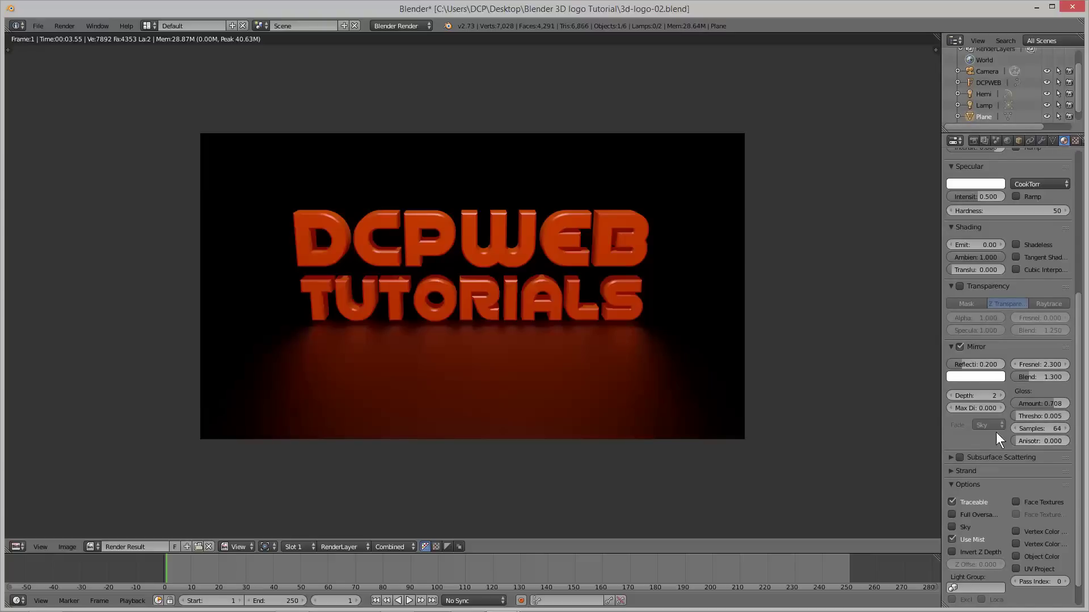
pyautogui.press('F12')
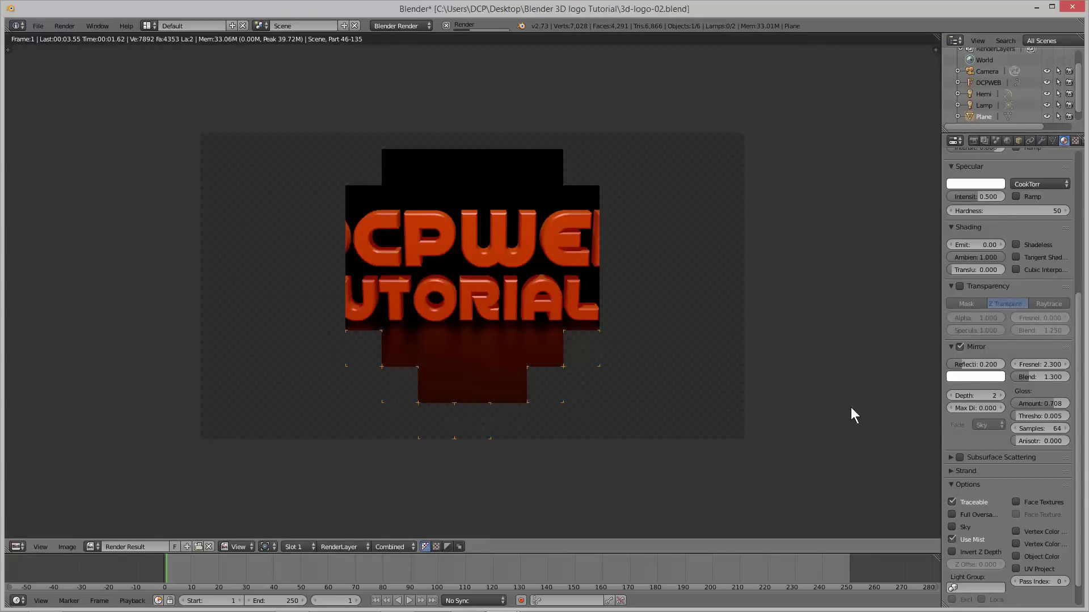